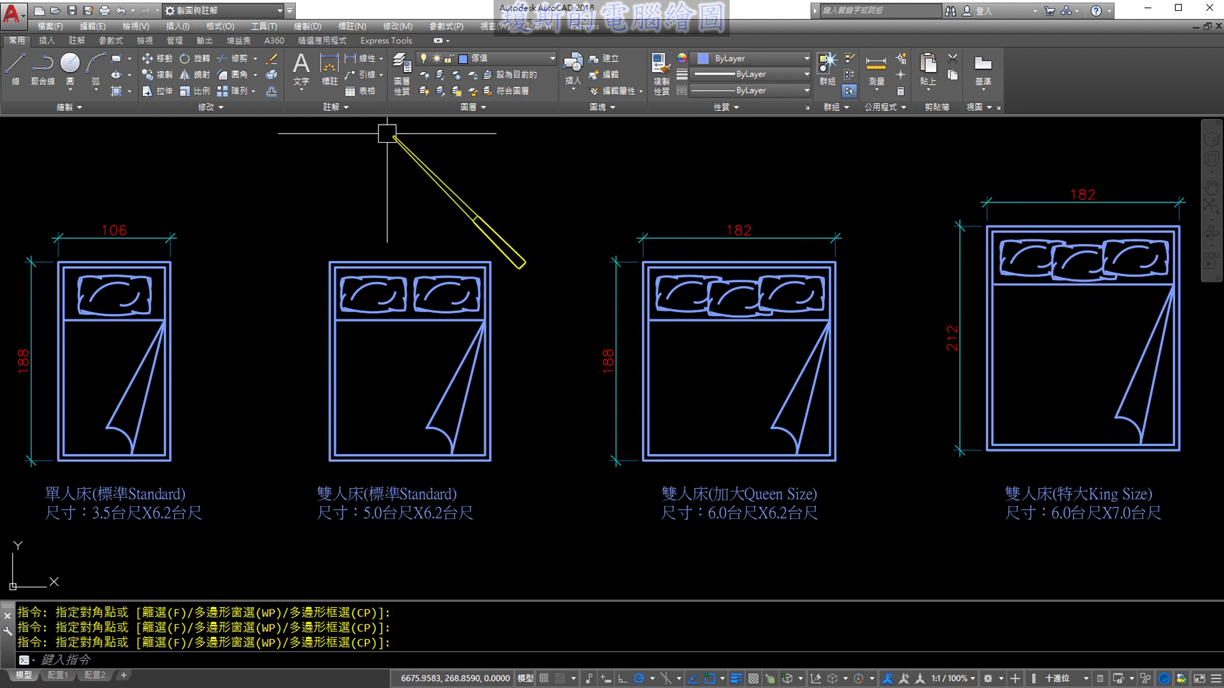
# Erase the six dimensions from the King, Queen and single beds, leaving outlines and labels
pyautogui.click(274, 62)
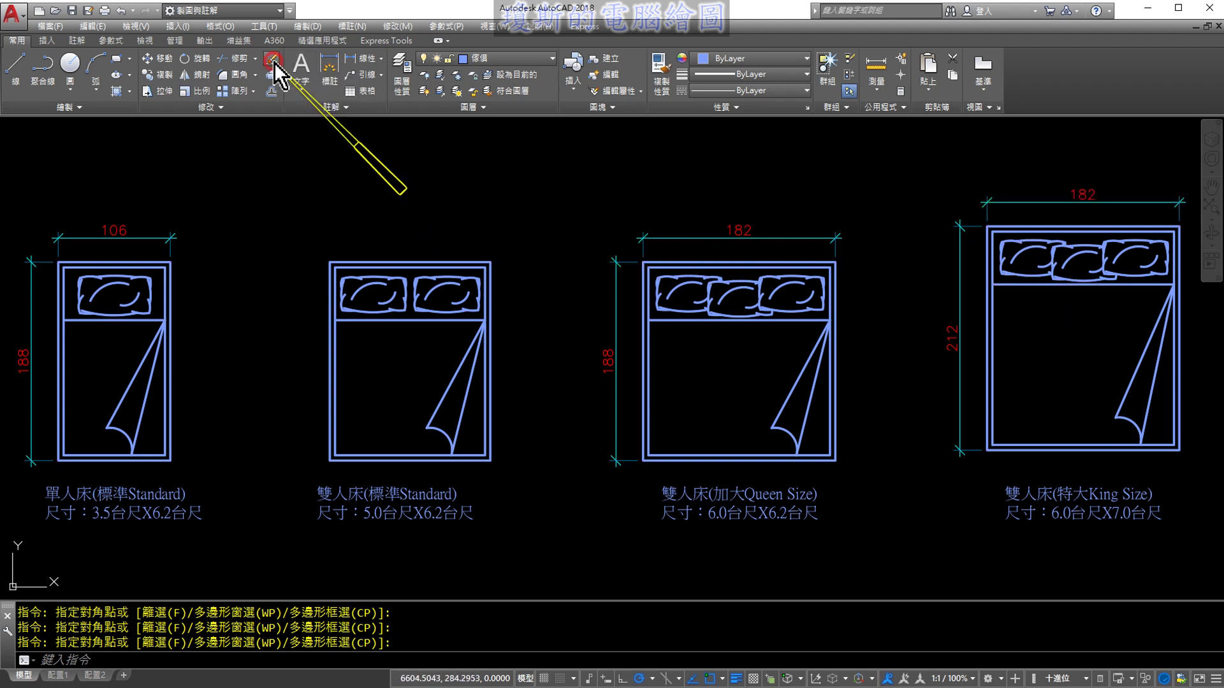
pyautogui.click(979, 194)
pyautogui.click(957, 230)
pyautogui.click(796, 236)
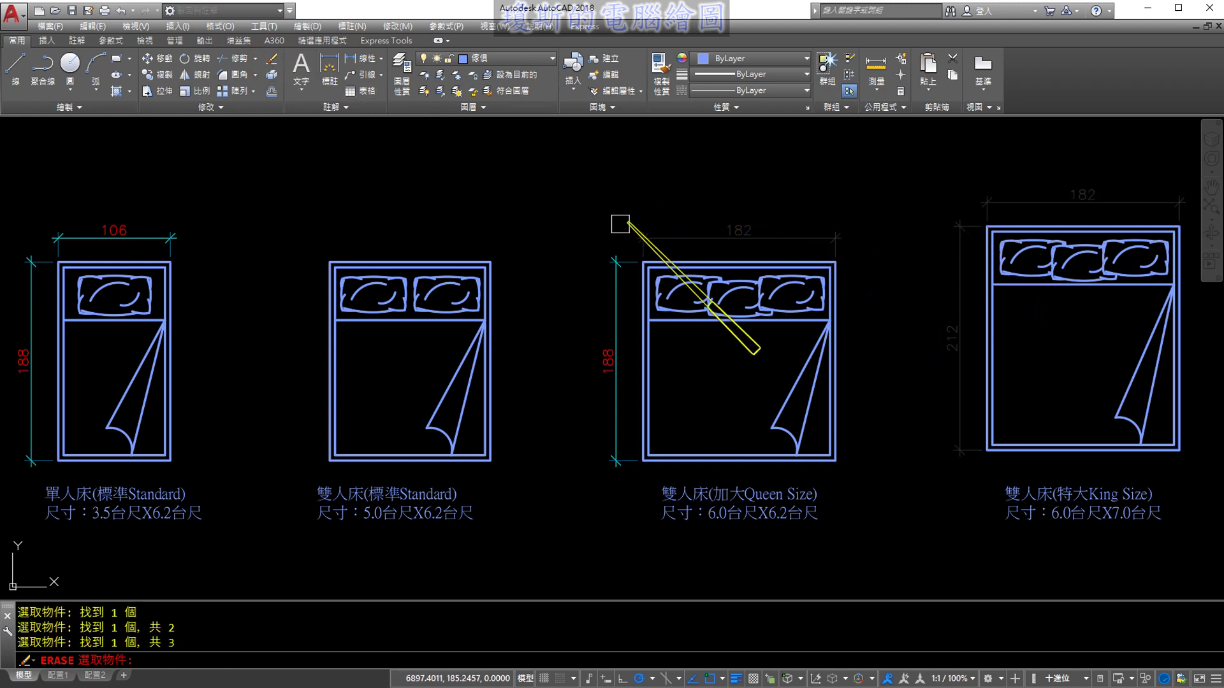
pyautogui.click(613, 267)
pyautogui.click(164, 237)
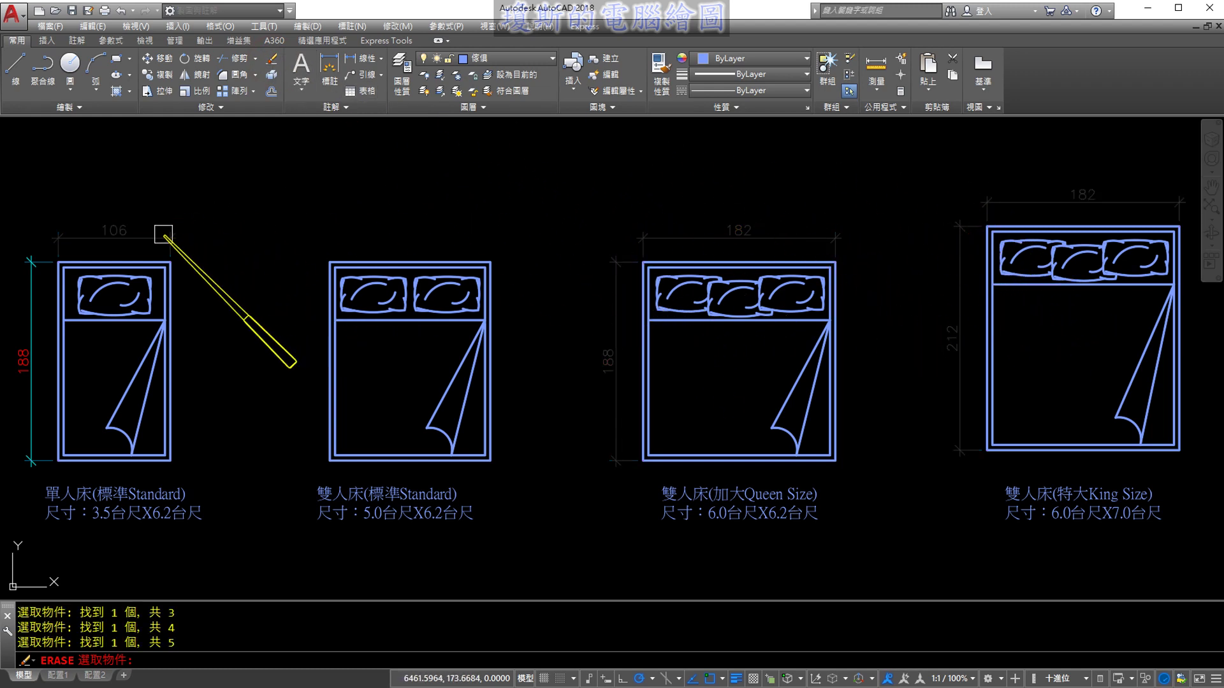
pyautogui.click(30, 262)
pyautogui.press('Return')
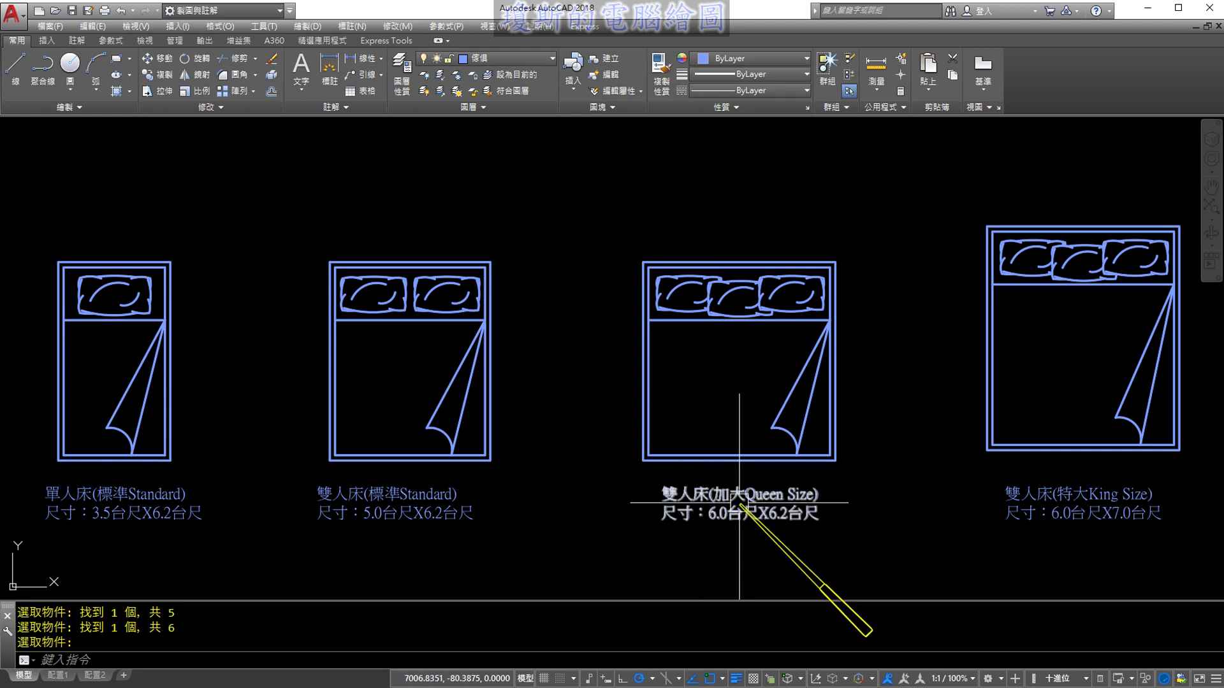
pyautogui.moveTo(973, 383); pyautogui.dragTo(705, 391, button='middle')
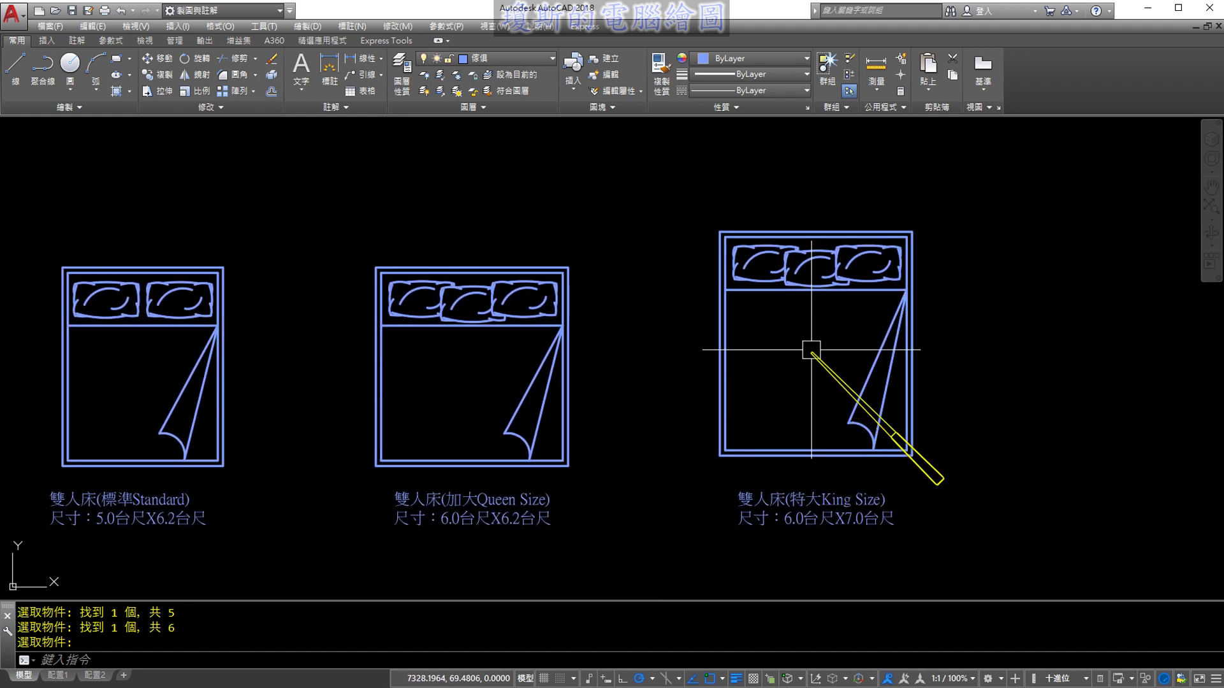
pyautogui.click(973, 322)
pyautogui.click(917, 216)
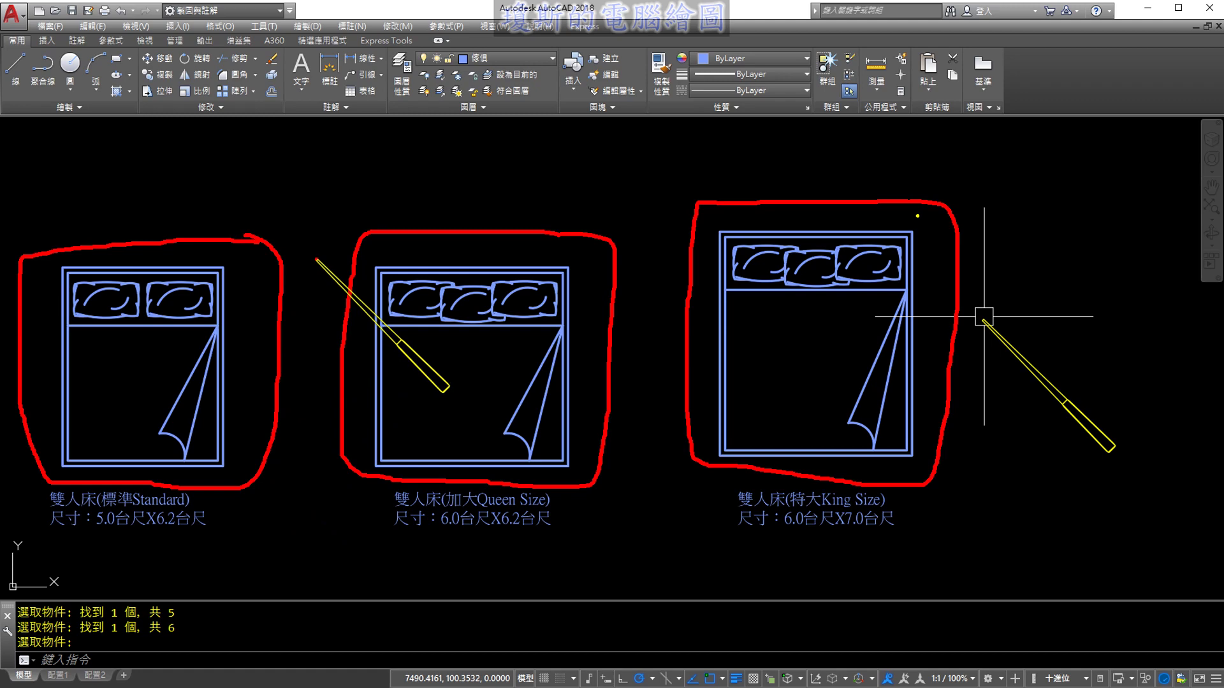
pyautogui.scroll(-1, 983, 316)
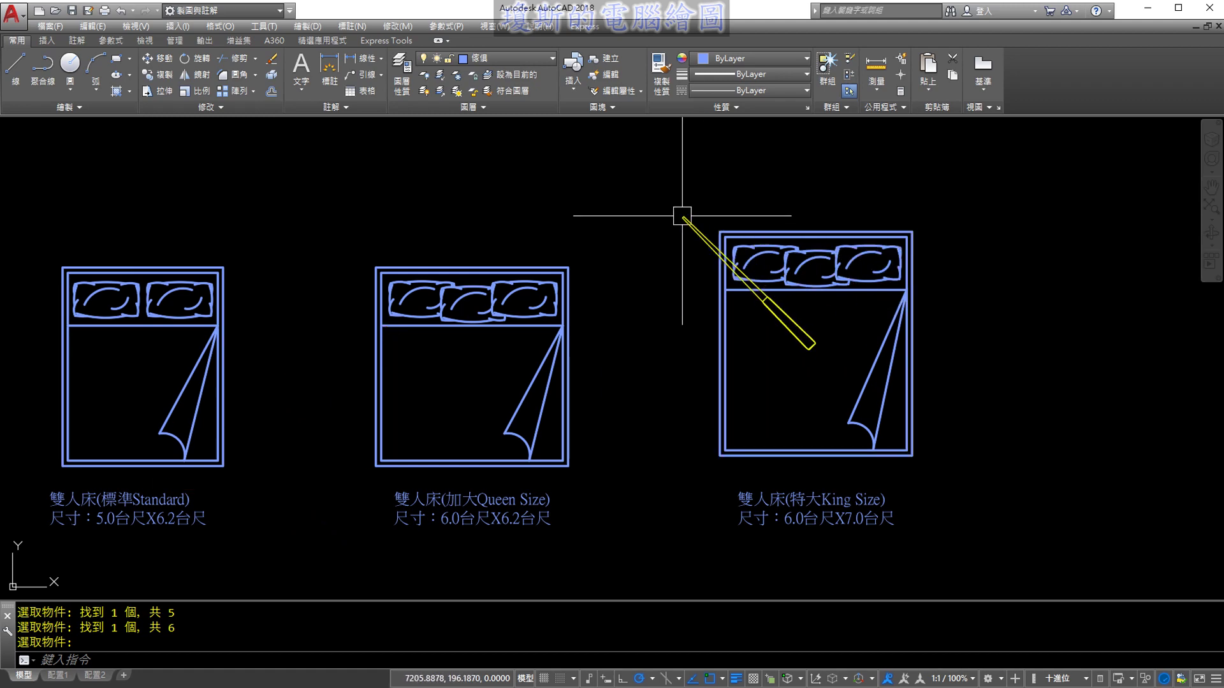
pyautogui.scroll(-3, 675, 223)
pyautogui.scroll(2, 732, 262)
pyautogui.scroll(-2, 743, 251)
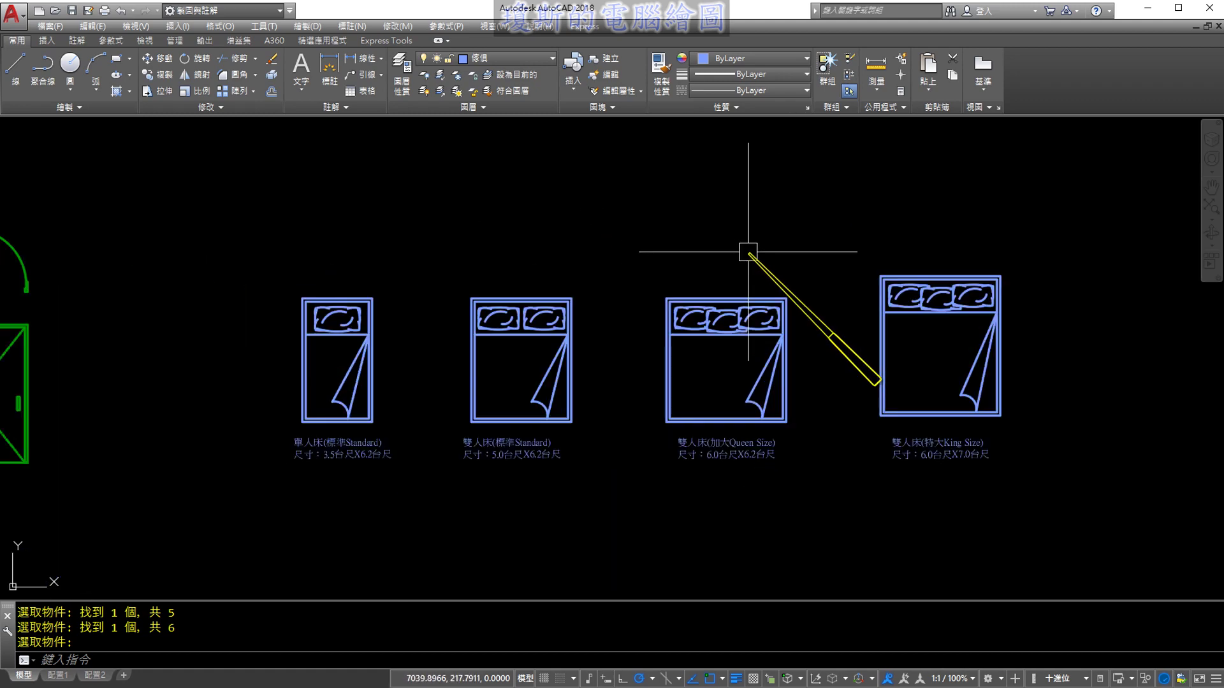
pyautogui.scroll(2, 749, 248)
pyautogui.moveTo(748, 248); pyautogui.dragTo(779, 208, button='middle')
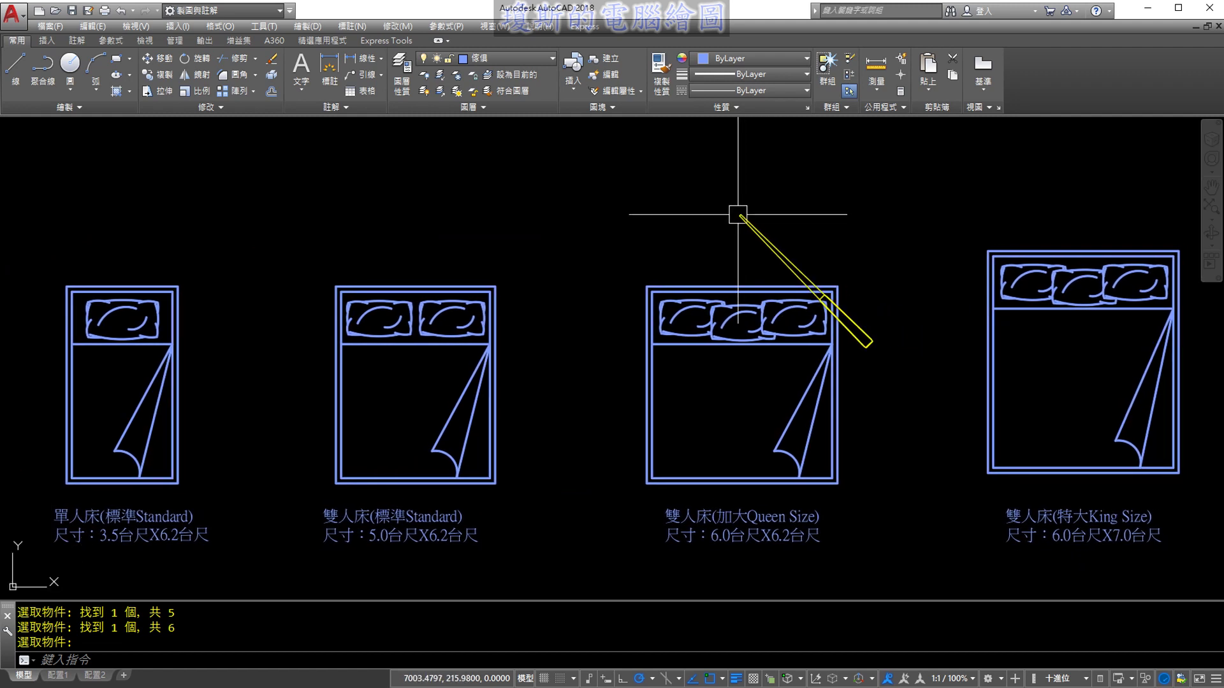
pyautogui.moveTo(242, 132)
pyautogui.mouseDown()
pyautogui.moveTo(192, 194)
pyautogui.moveTo(239, 249)
pyautogui.moveTo(255, 236)
pyautogui.mouseUp()
pyautogui.moveTo(270, 169); pyautogui.dragTo(321, 191)
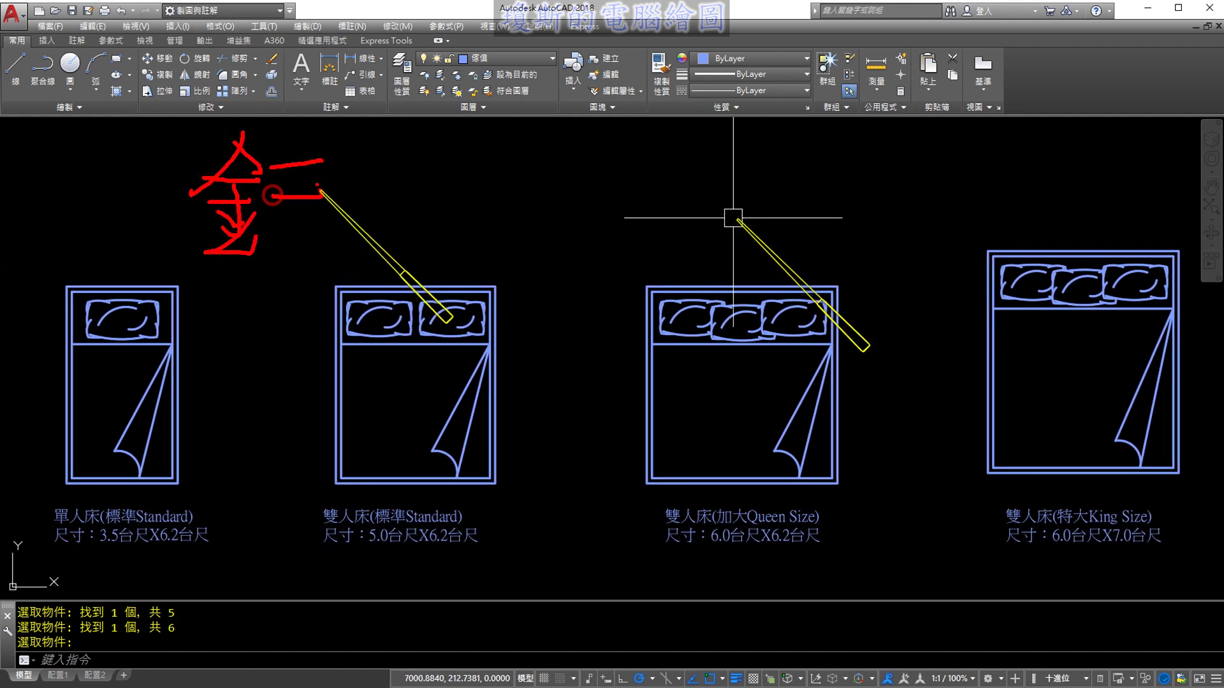
pyautogui.moveTo(293, 140); pyautogui.dragTo(306, 155)
pyautogui.moveTo(280, 216); pyautogui.dragTo(313, 219)
pyautogui.moveTo(368, 131); pyautogui.dragTo(375, 245)
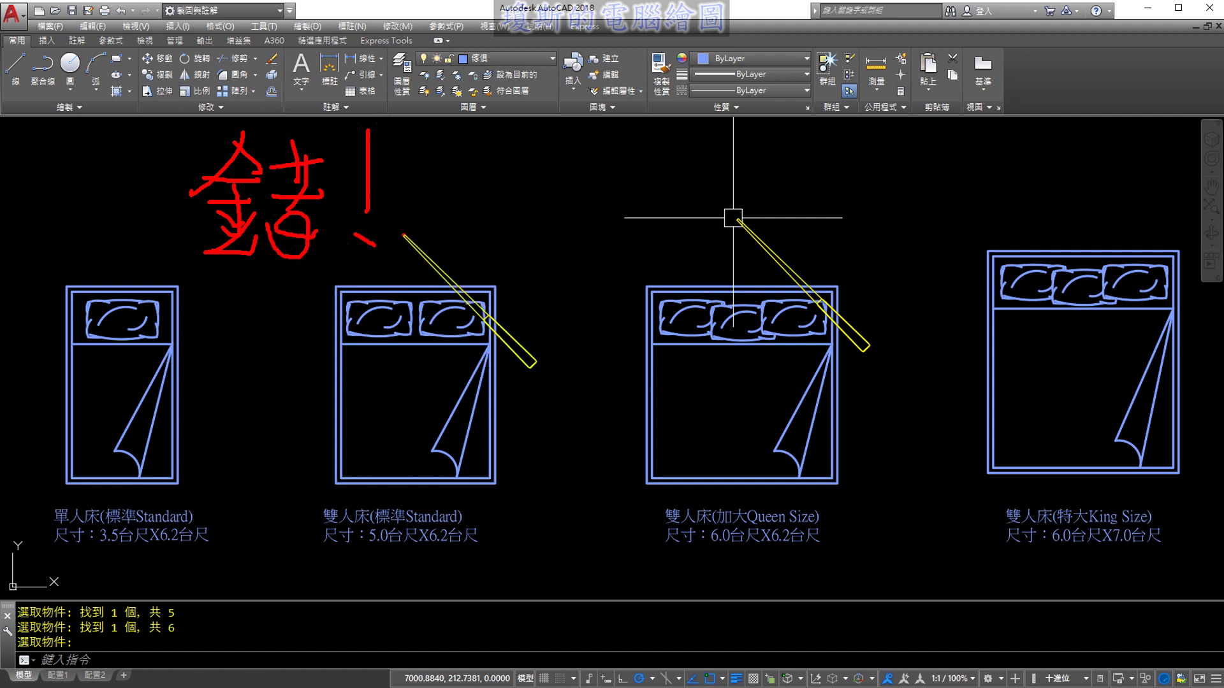
pyautogui.press('Escape')
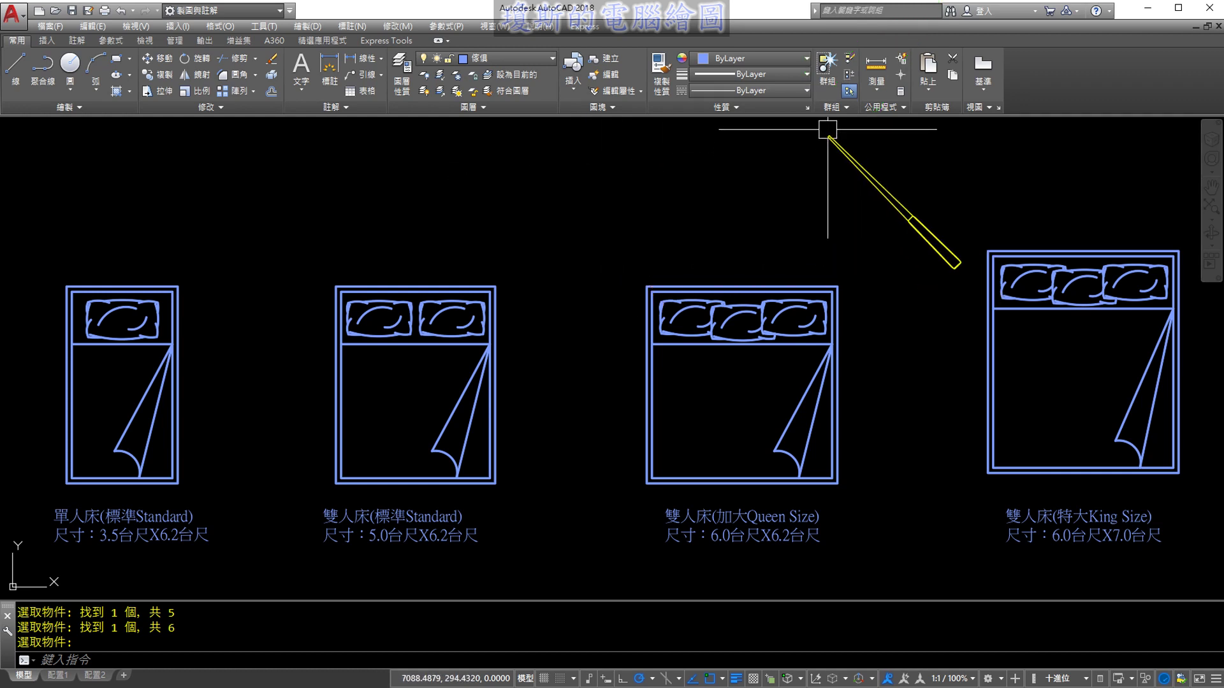
# Bind all four bed plans into one unnamed group with a crossing window, then verify the selection
pyautogui.click(831, 81)
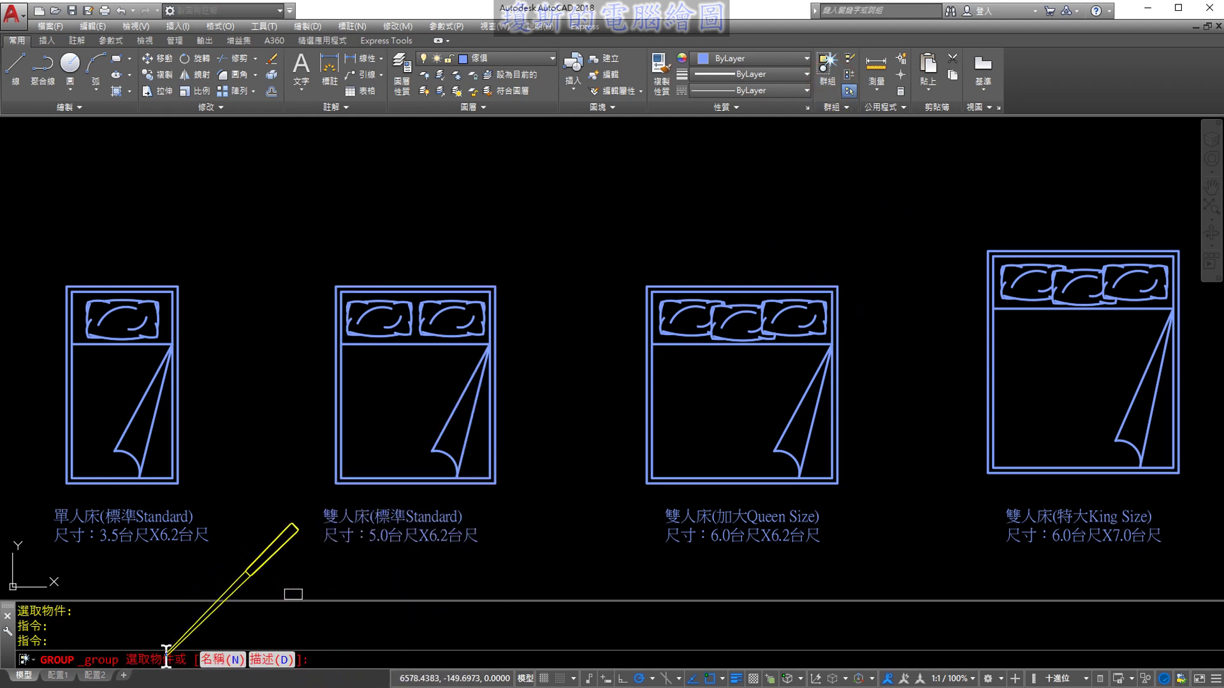
pyautogui.scroll(-2, 504, 306)
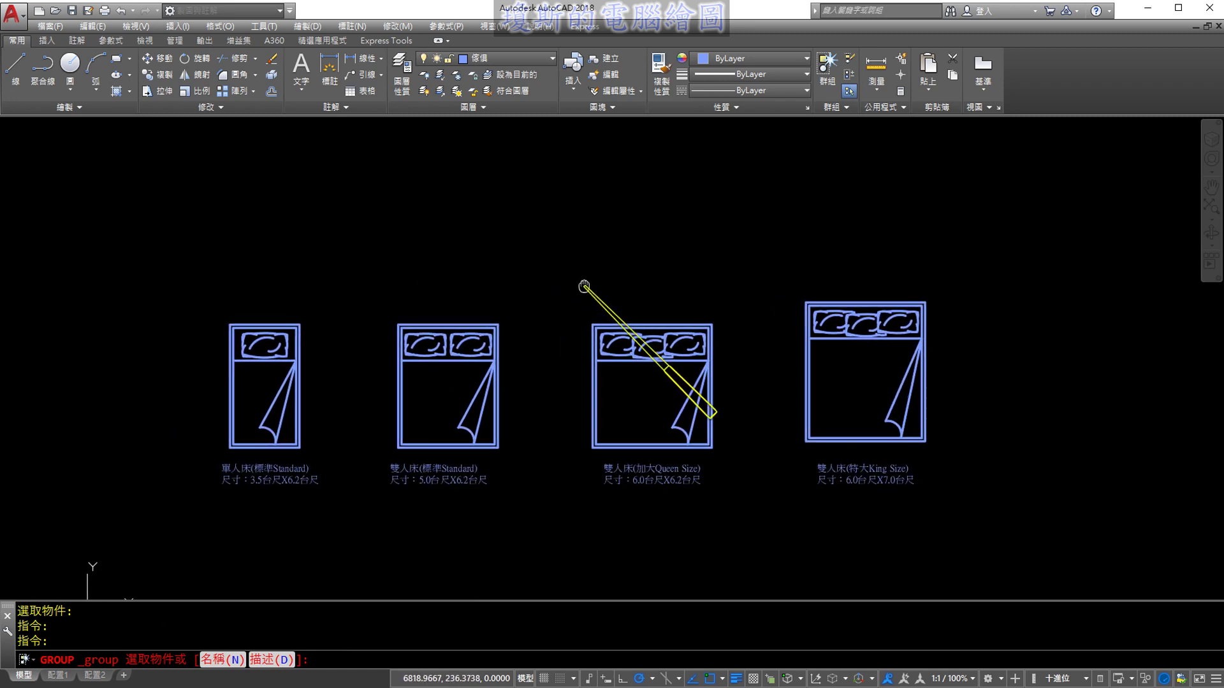
pyautogui.click(1007, 208)
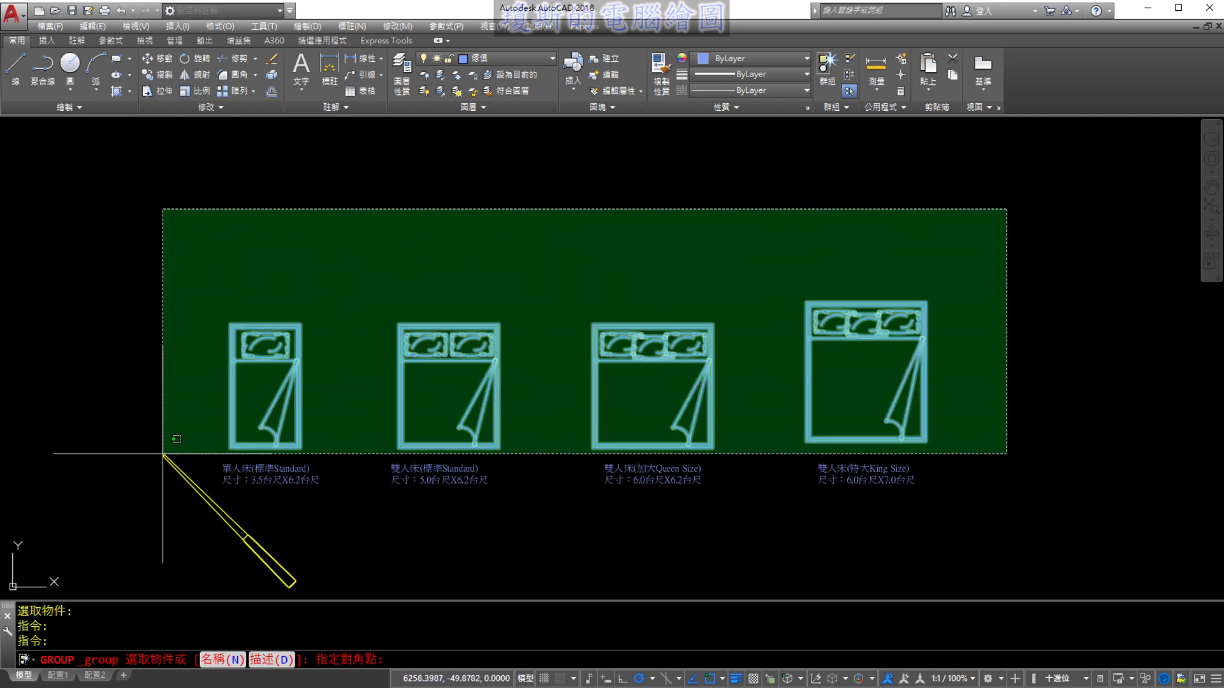
pyautogui.click(163, 453)
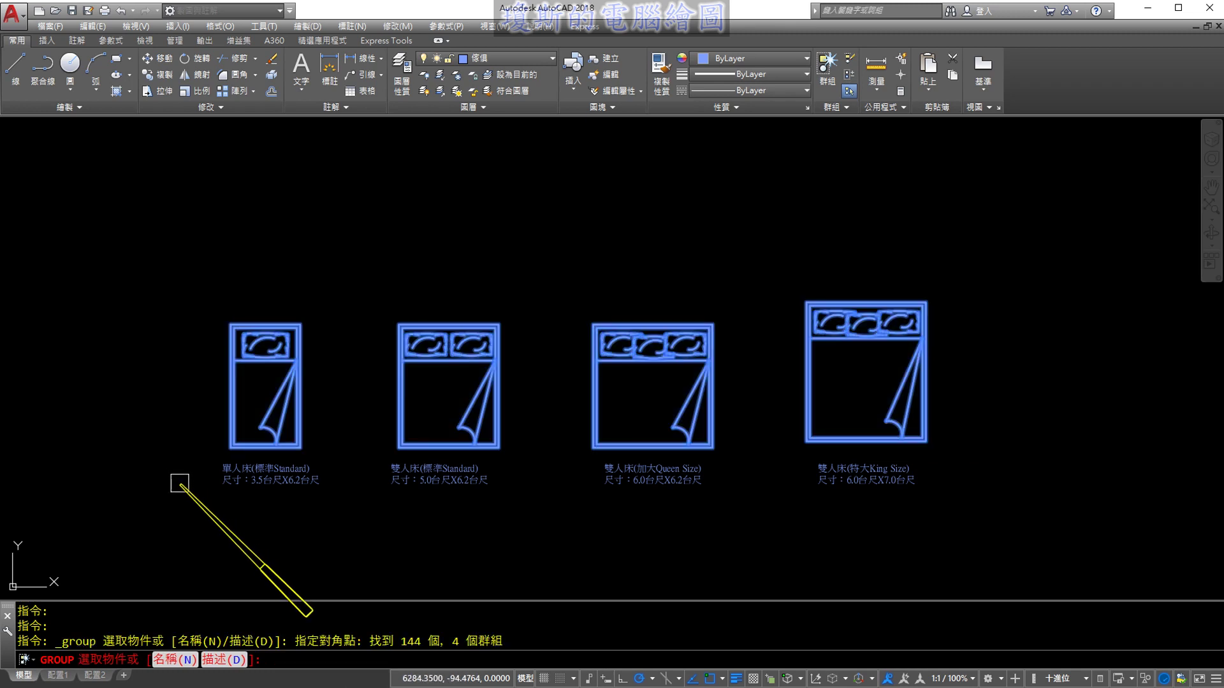
pyautogui.moveTo(382, 640); pyautogui.dragTo(440, 640)
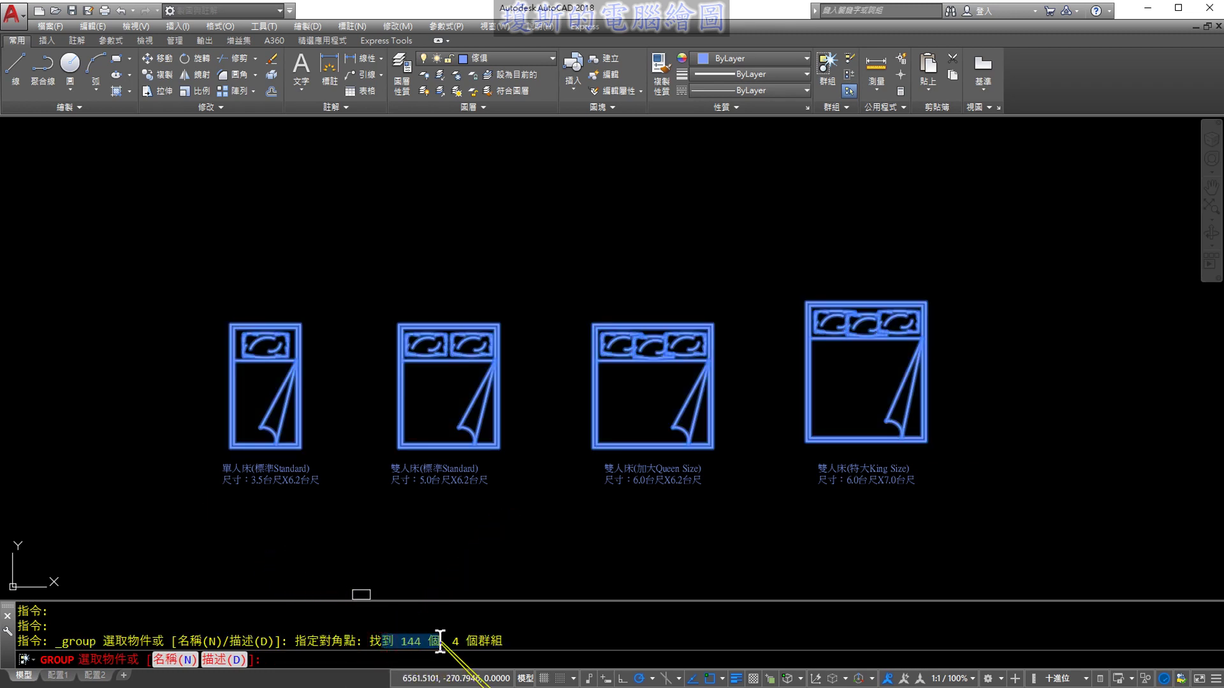
pyautogui.press('Return')
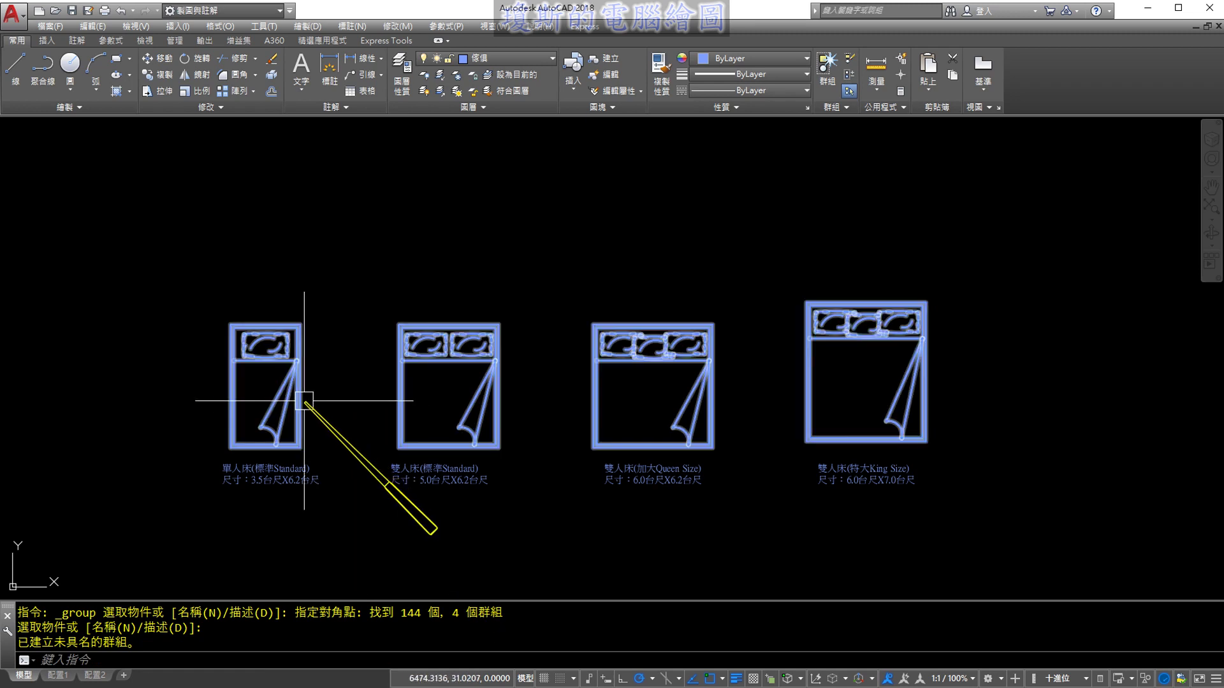
pyautogui.click(309, 402)
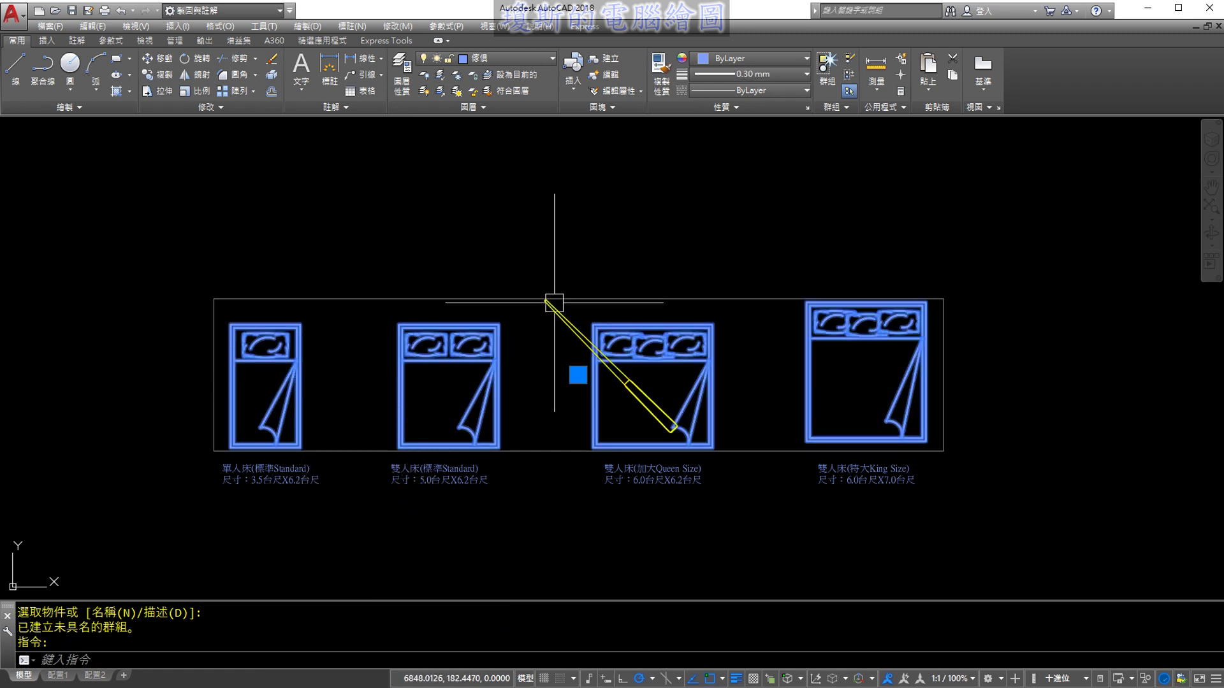
pyautogui.press('Escape')
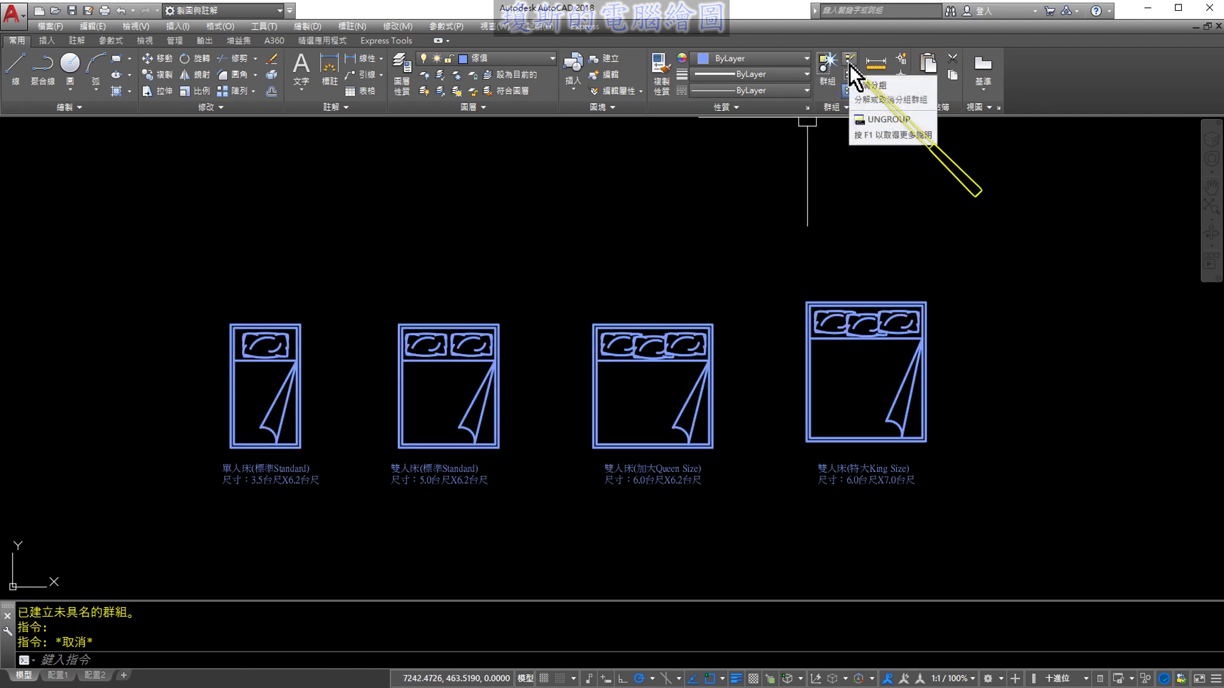
# Ungroup the combined four-bed group so the beds become separate objects
pyautogui.click(849, 63)
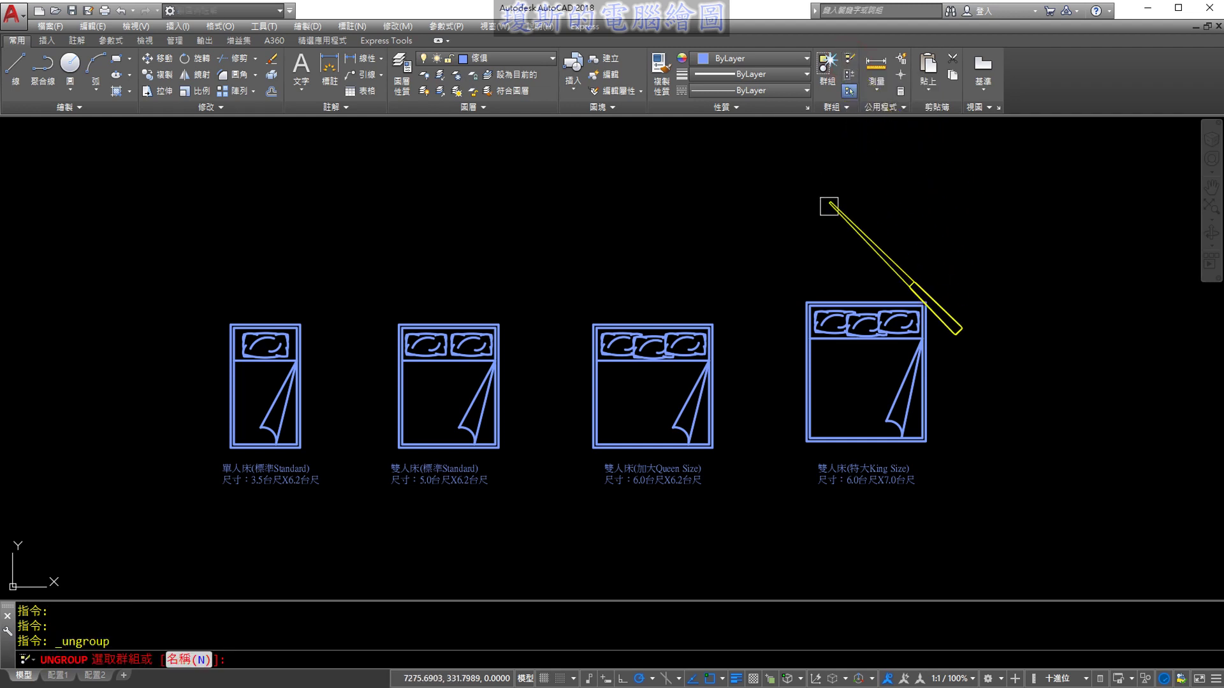
pyautogui.click(716, 319)
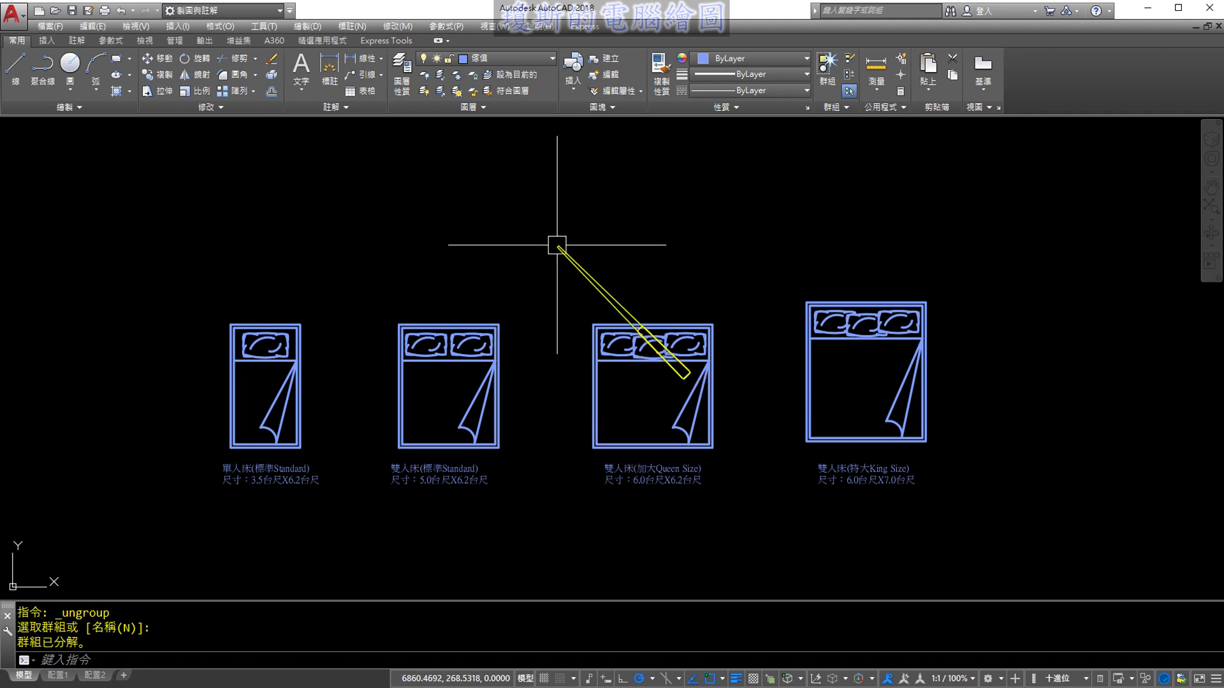
# Set the 係俱 furniture layer colour to index 6 magenta and close the Layer Properties Manager
pyautogui.click(405, 90)
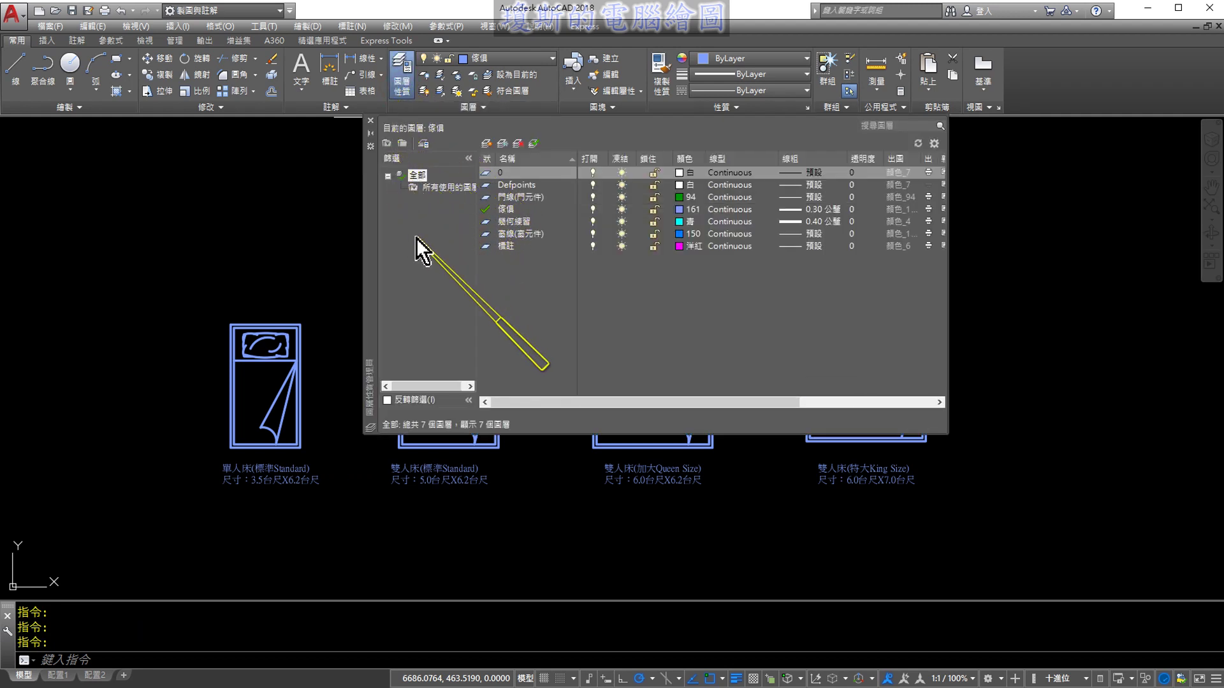
pyautogui.click(519, 210)
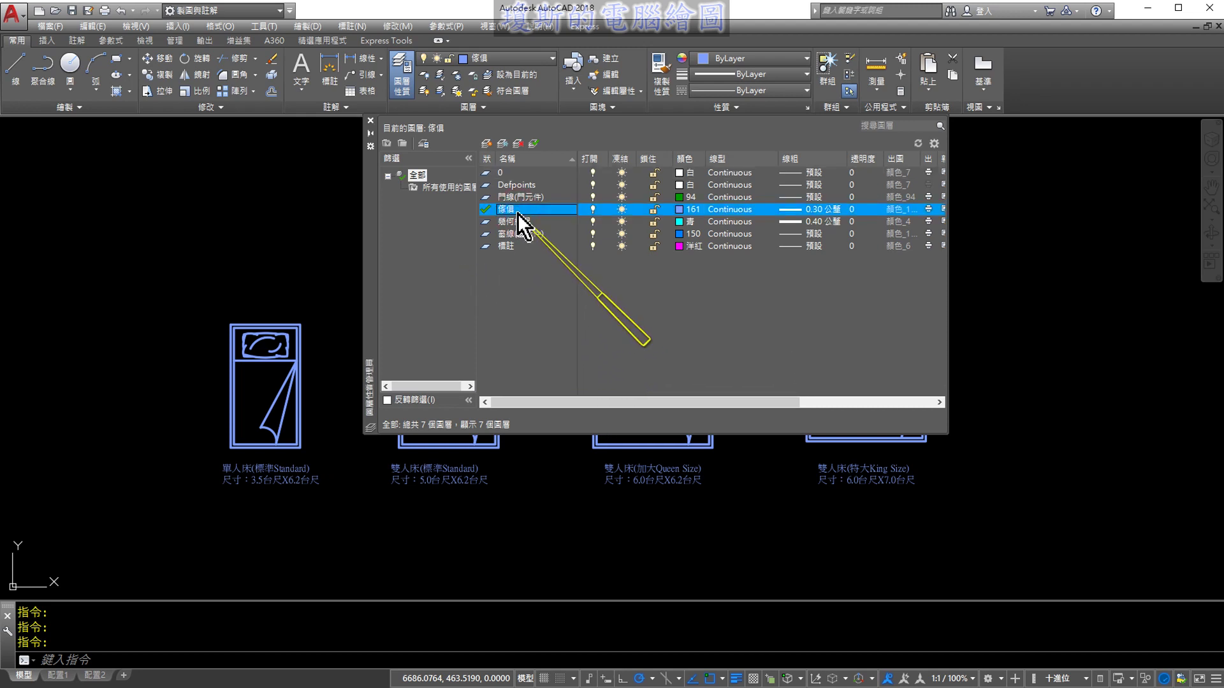
pyautogui.click(680, 210)
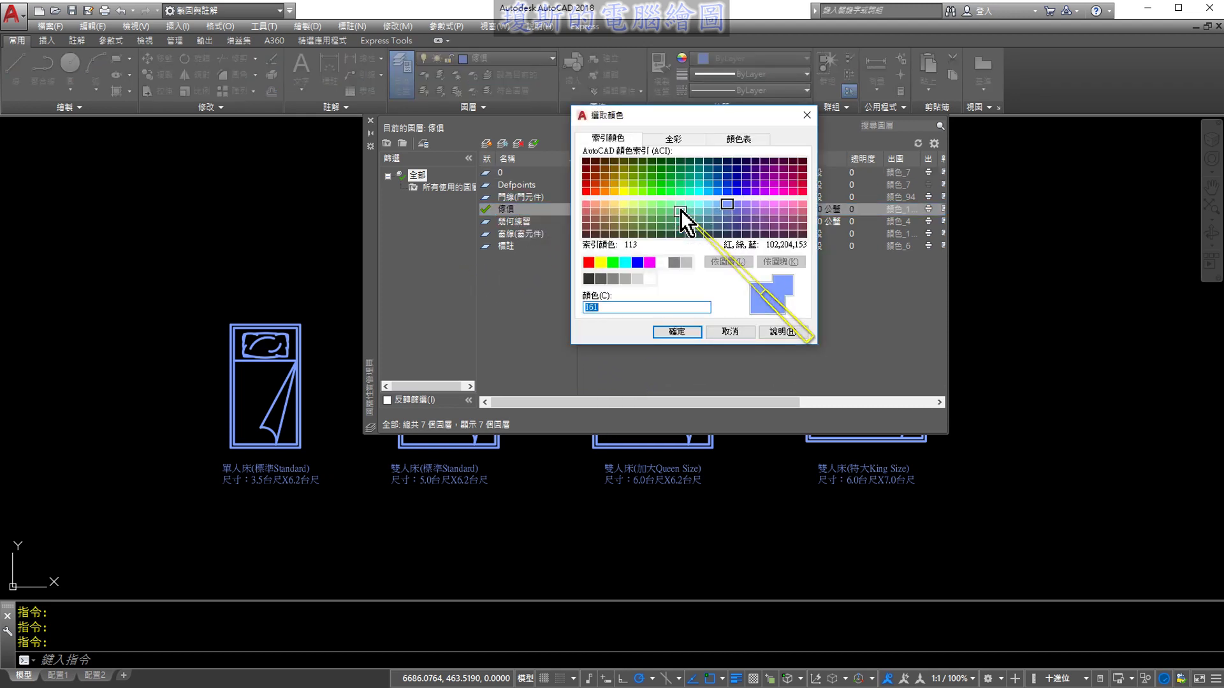
pyautogui.click(651, 262)
pyautogui.click(671, 334)
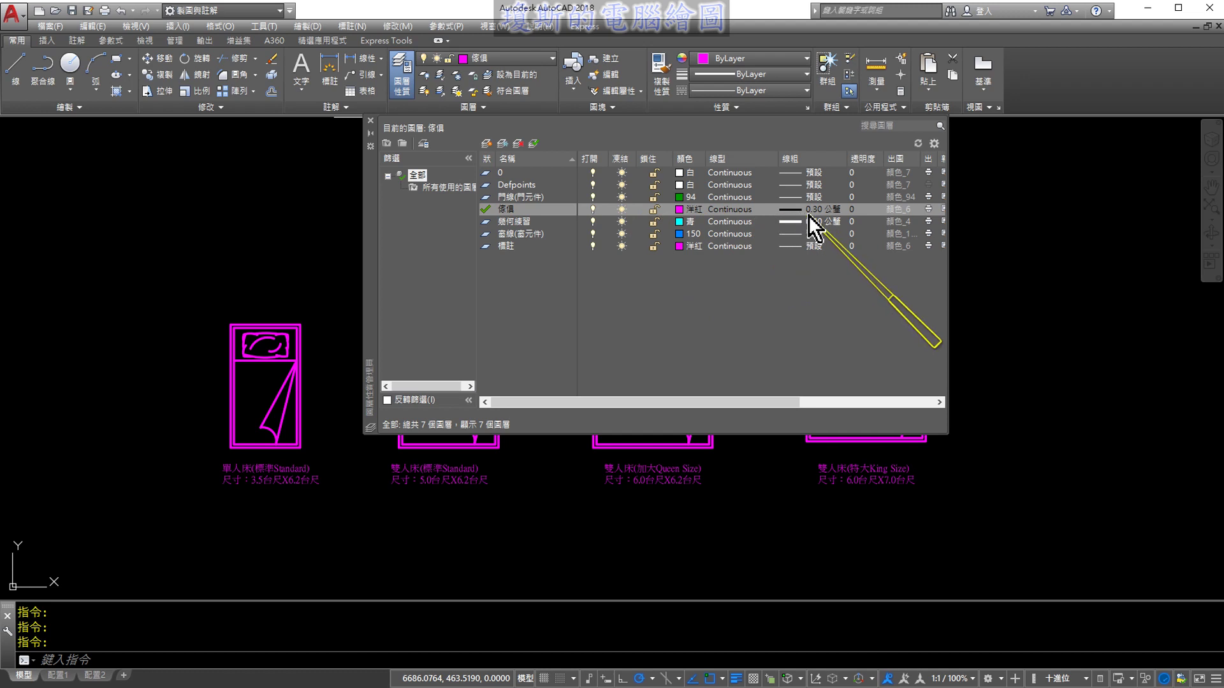
pyautogui.click(370, 120)
pyautogui.moveTo(425, 253)
pyautogui.mouseDown(button='middle')
pyautogui.moveTo(465, 265)
pyautogui.moveTo(588, 203)
pyautogui.mouseUp(button='middle')
pyautogui.scroll(5, 446, 268)
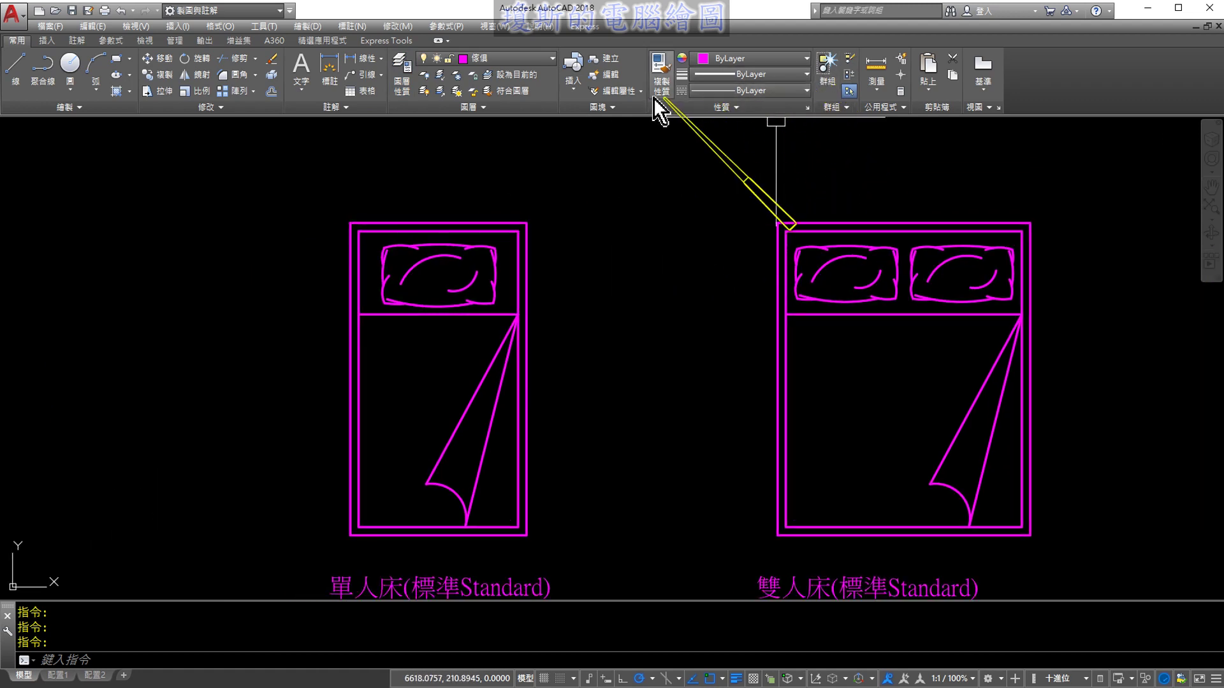
# Make the single bed and the Standard double bed each their own unnamed group
pyautogui.click(826, 89)
pyautogui.click(700, 174)
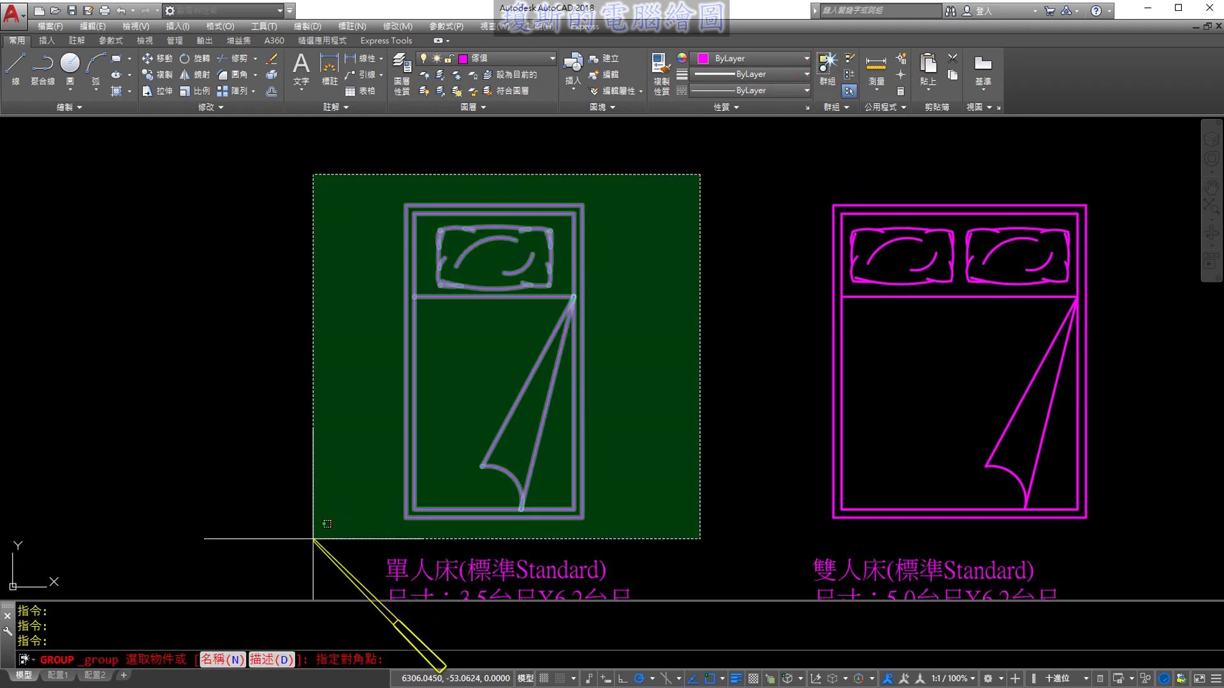
pyautogui.click(313, 539)
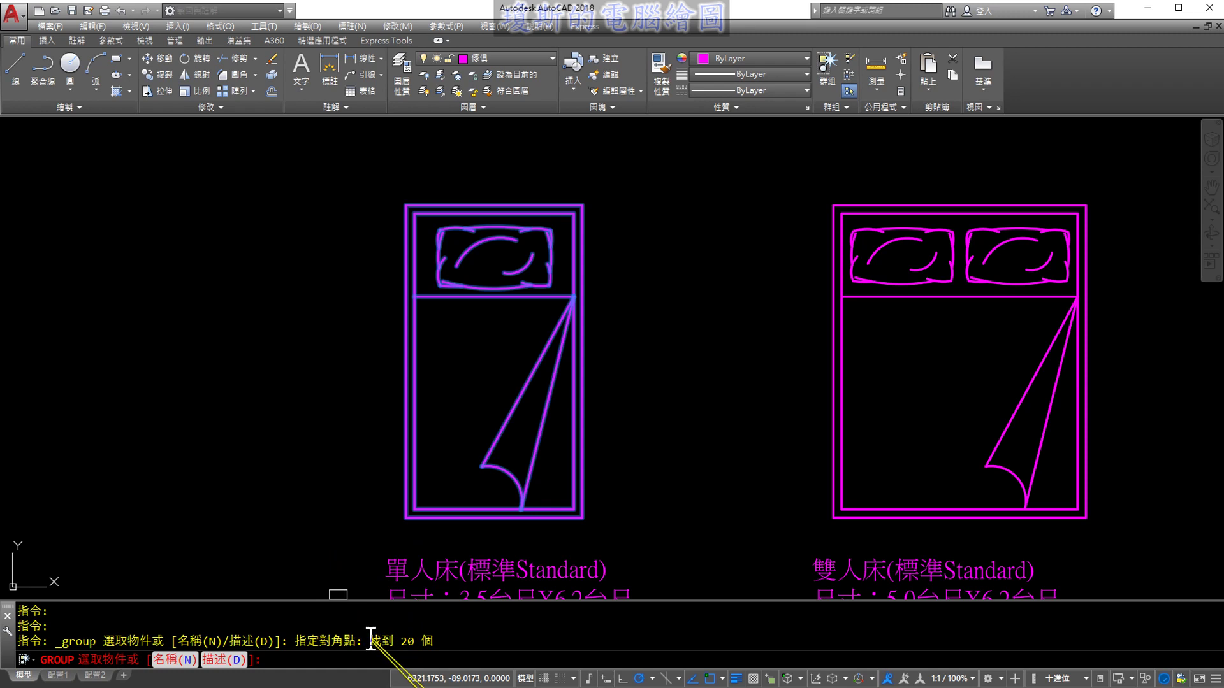
pyautogui.press('Return')
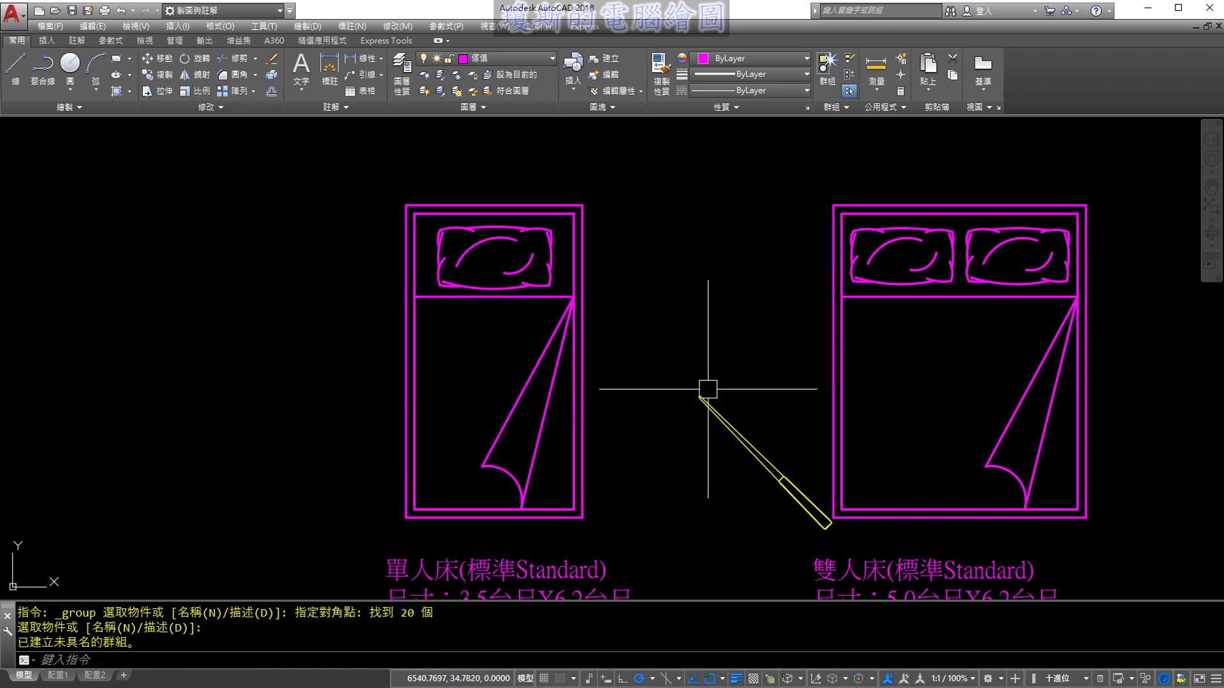
pyautogui.moveTo(705, 385); pyautogui.dragTo(532, 377, button='middle')
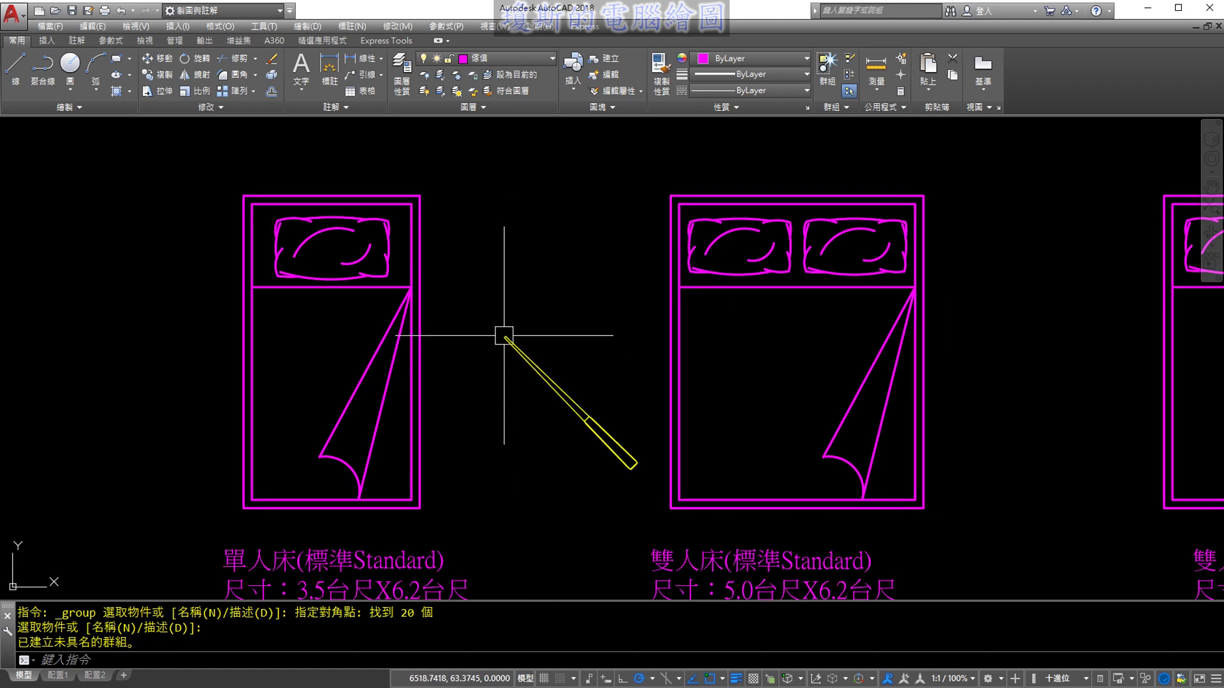
pyautogui.press('Return')
pyautogui.click(950, 164)
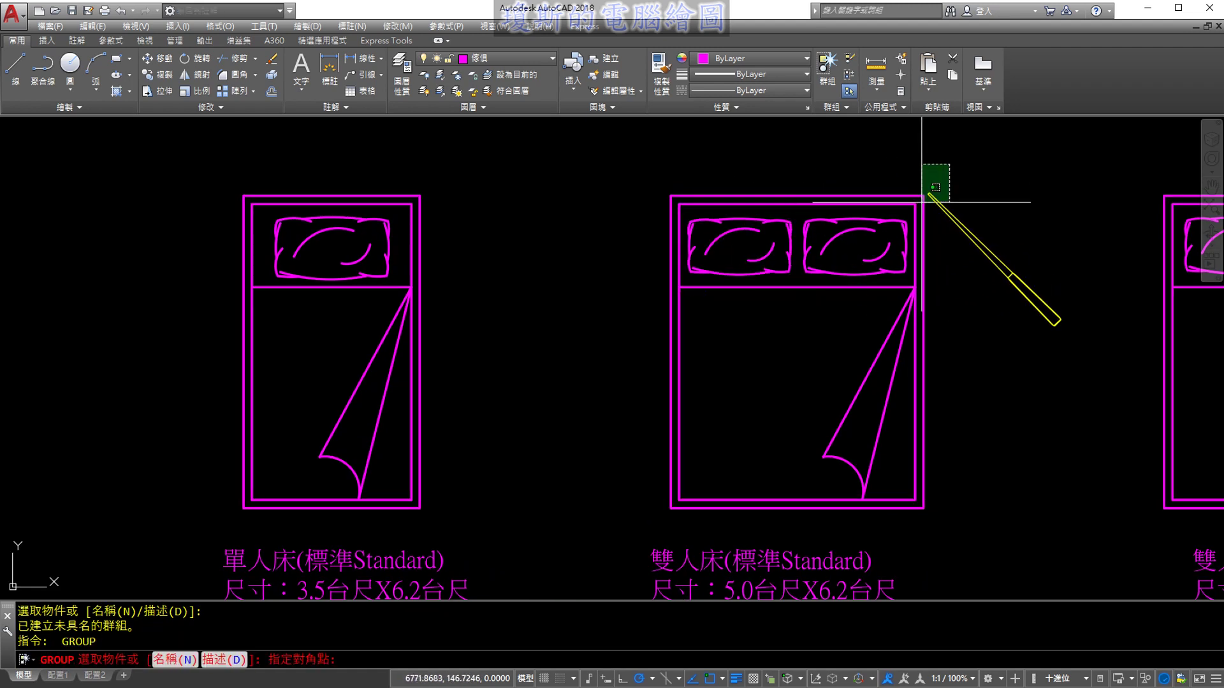
pyautogui.click(613, 531)
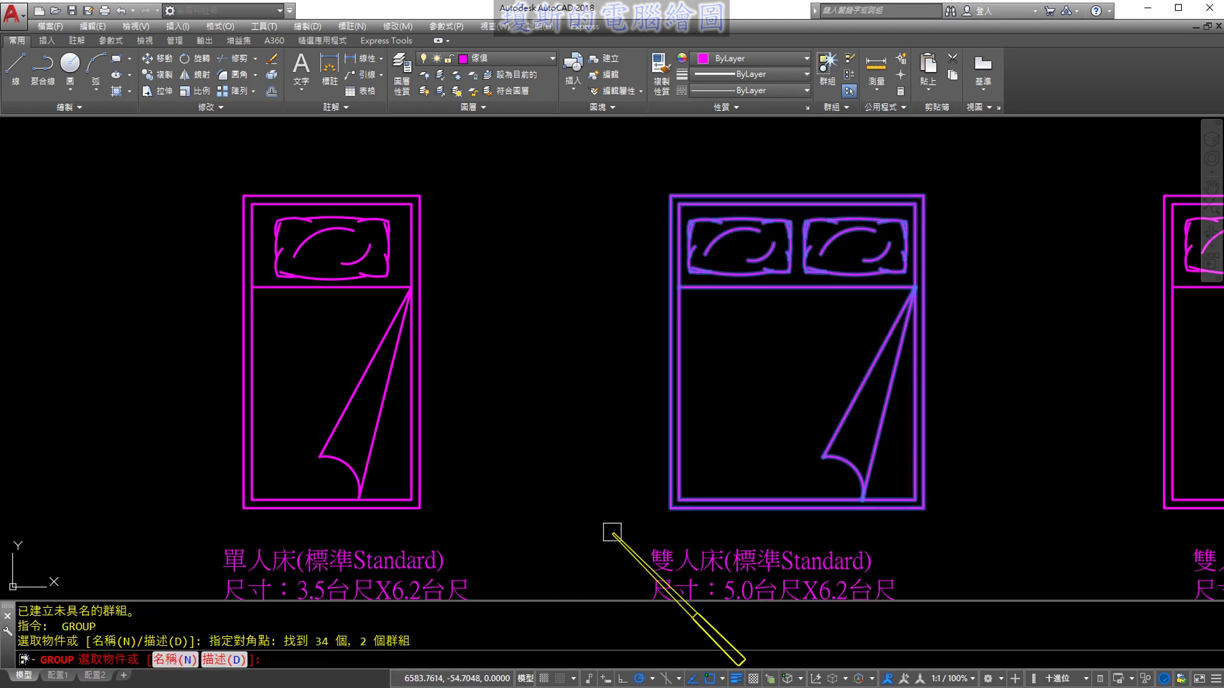
pyautogui.press('Return')
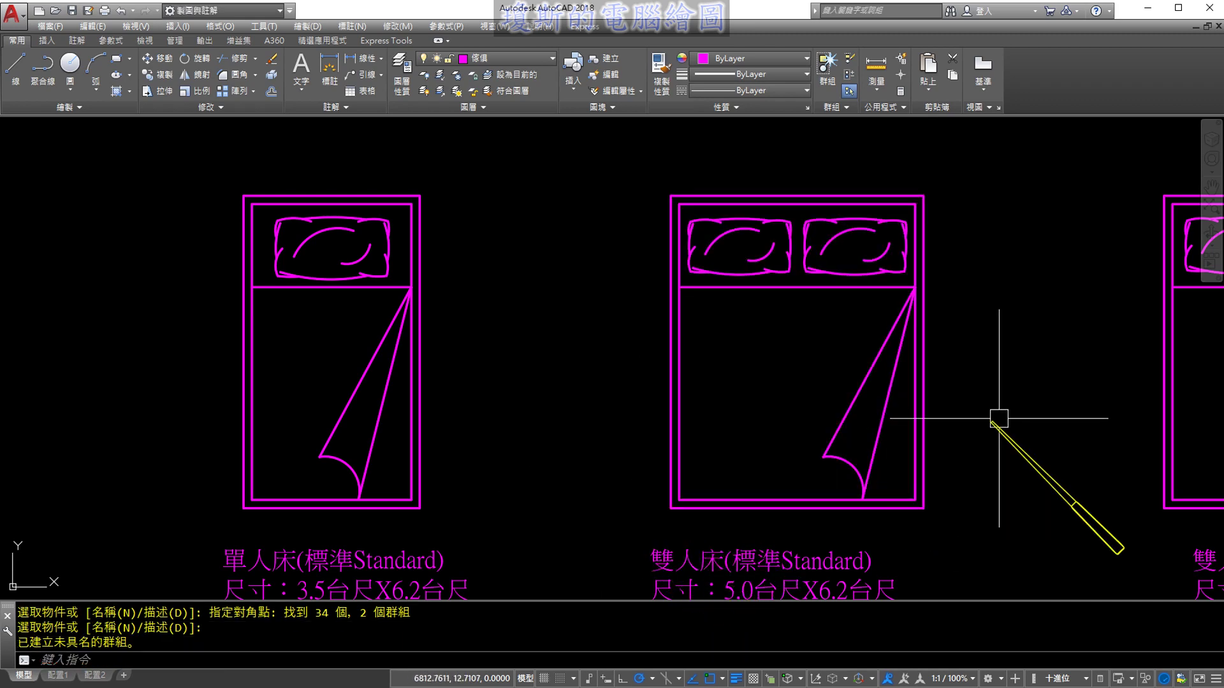
# Make the Queen bed and the King bed each their own unnamed group
pyautogui.moveTo(1011, 408); pyautogui.dragTo(504, 418, button='middle')
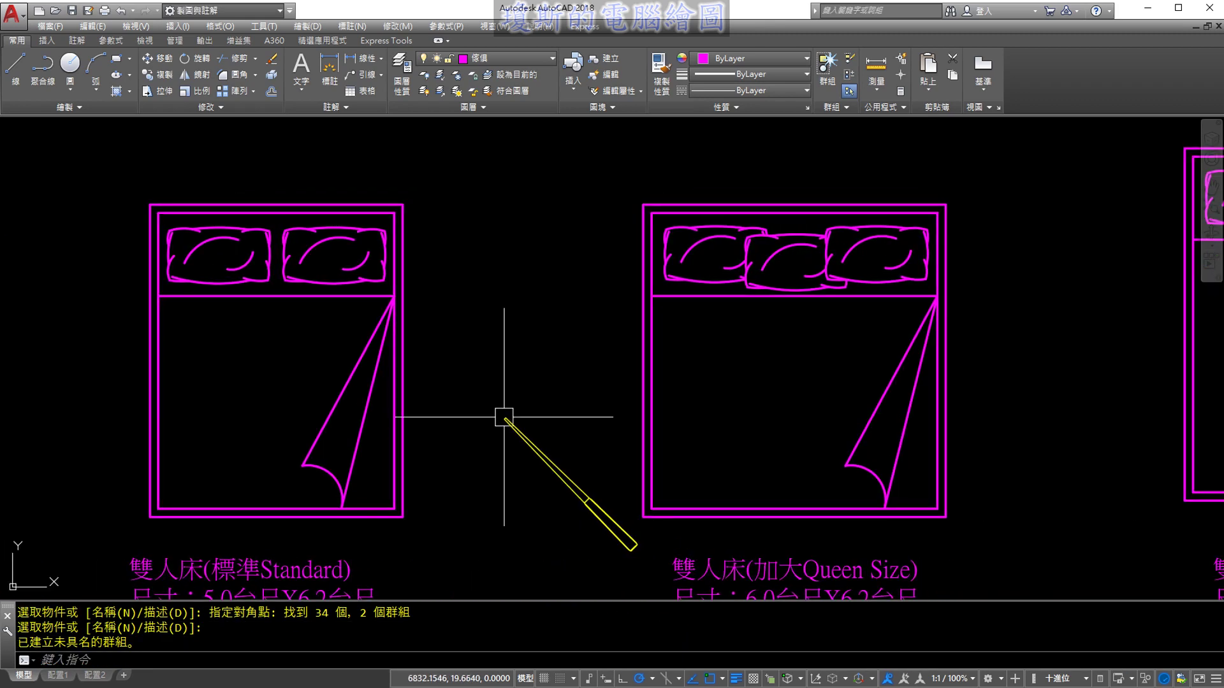
pyautogui.press('Return')
pyautogui.click(978, 160)
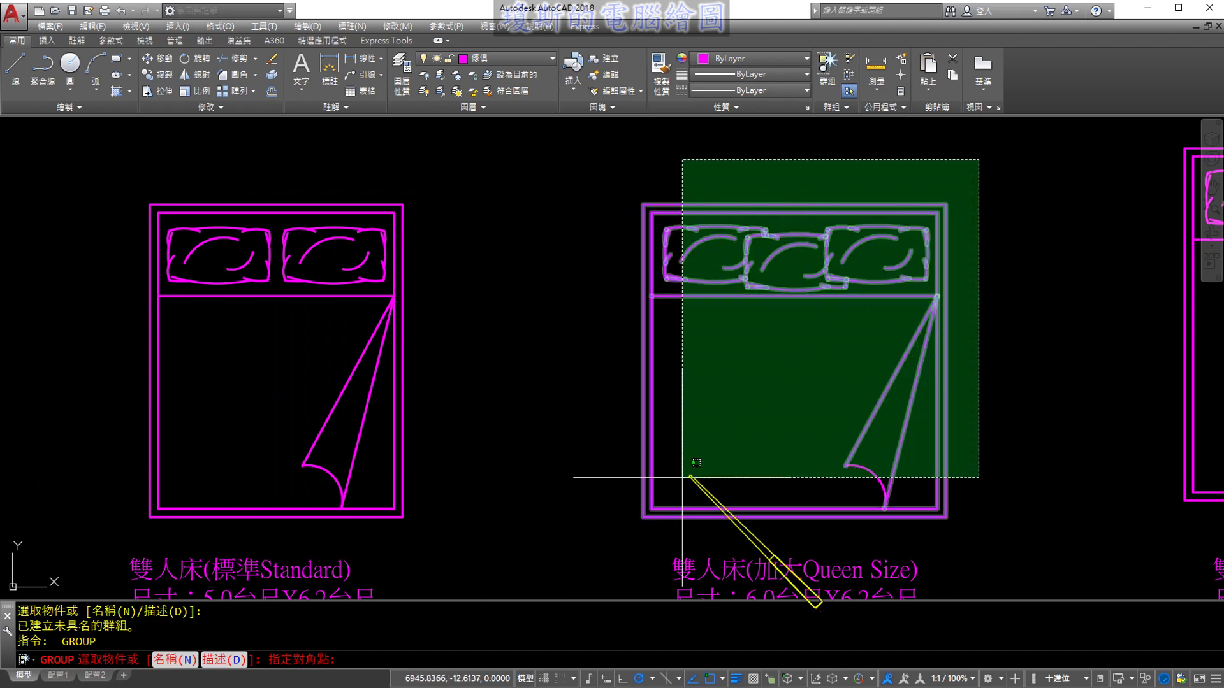
pyautogui.click(609, 539)
pyautogui.press('Return')
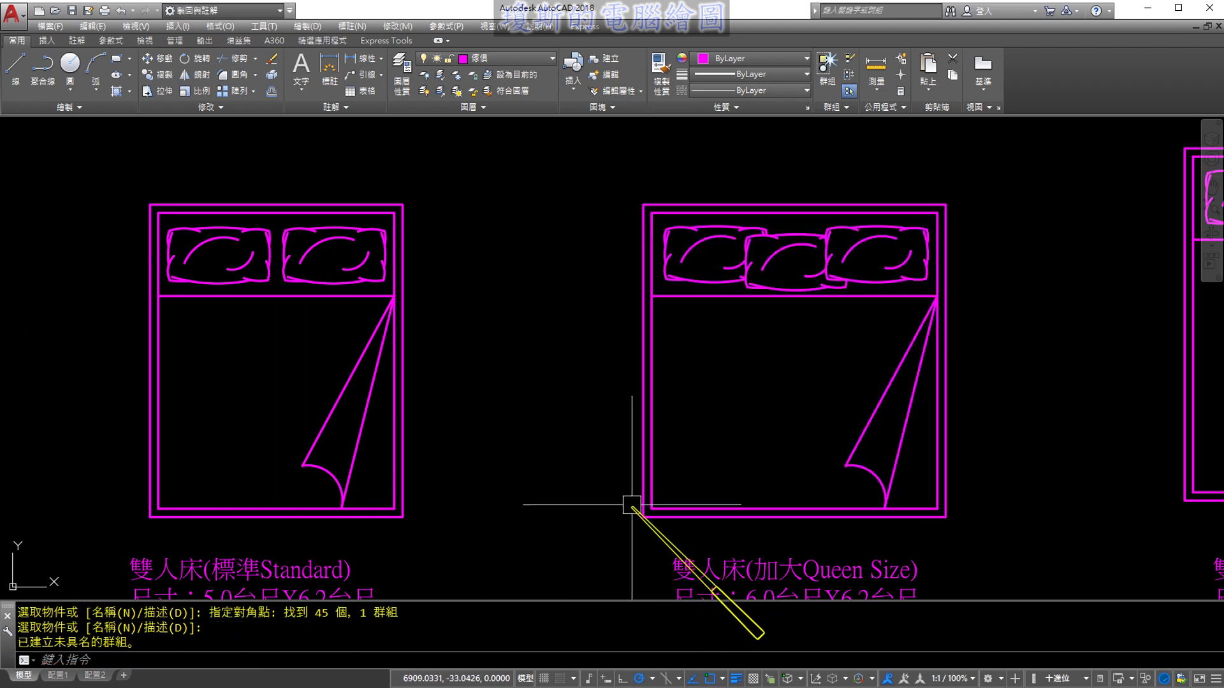
pyautogui.moveTo(1084, 357); pyautogui.dragTo(546, 423, button='middle')
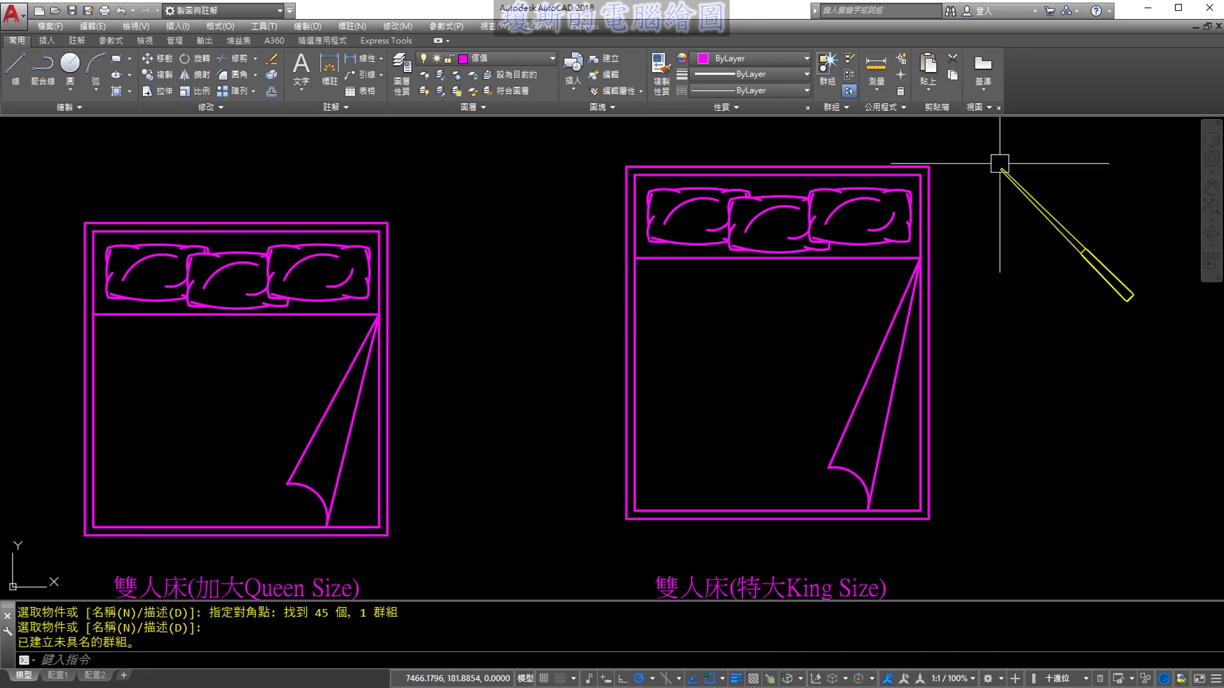
pyautogui.press('Return')
pyautogui.click(1003, 128)
pyautogui.click(576, 541)
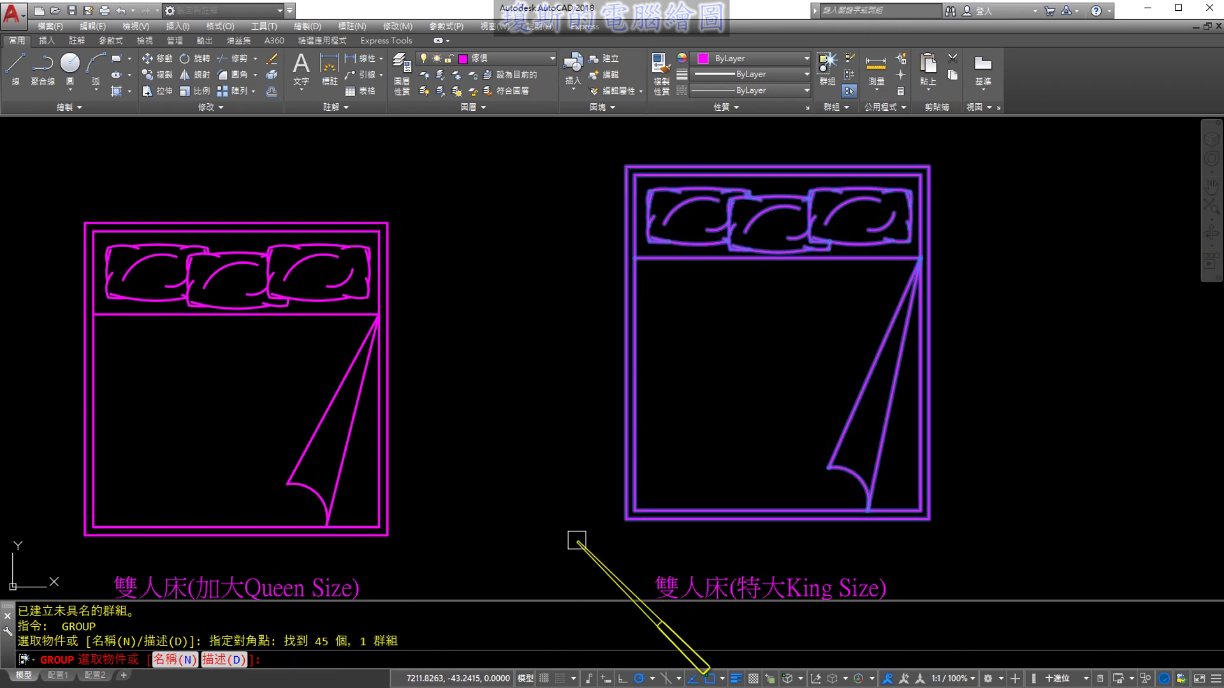
pyautogui.press('Return')
pyautogui.scroll(-2, 620, 454)
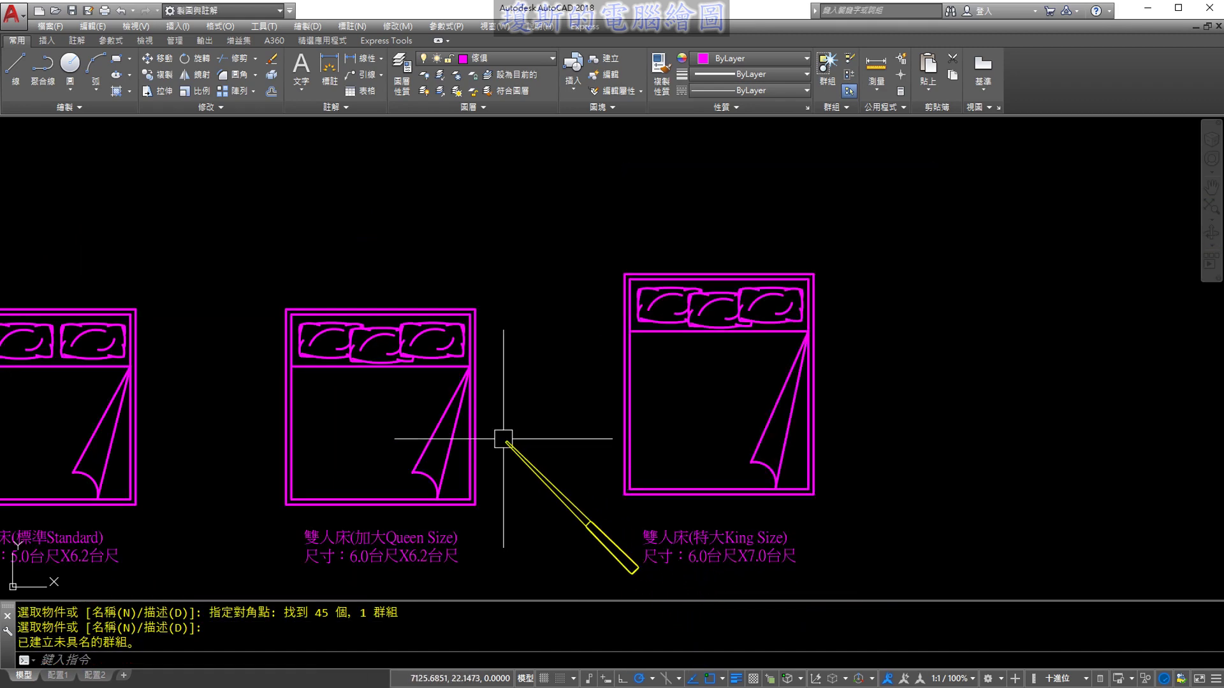
pyautogui.moveTo(505, 438); pyautogui.dragTo(759, 415, button='middle')
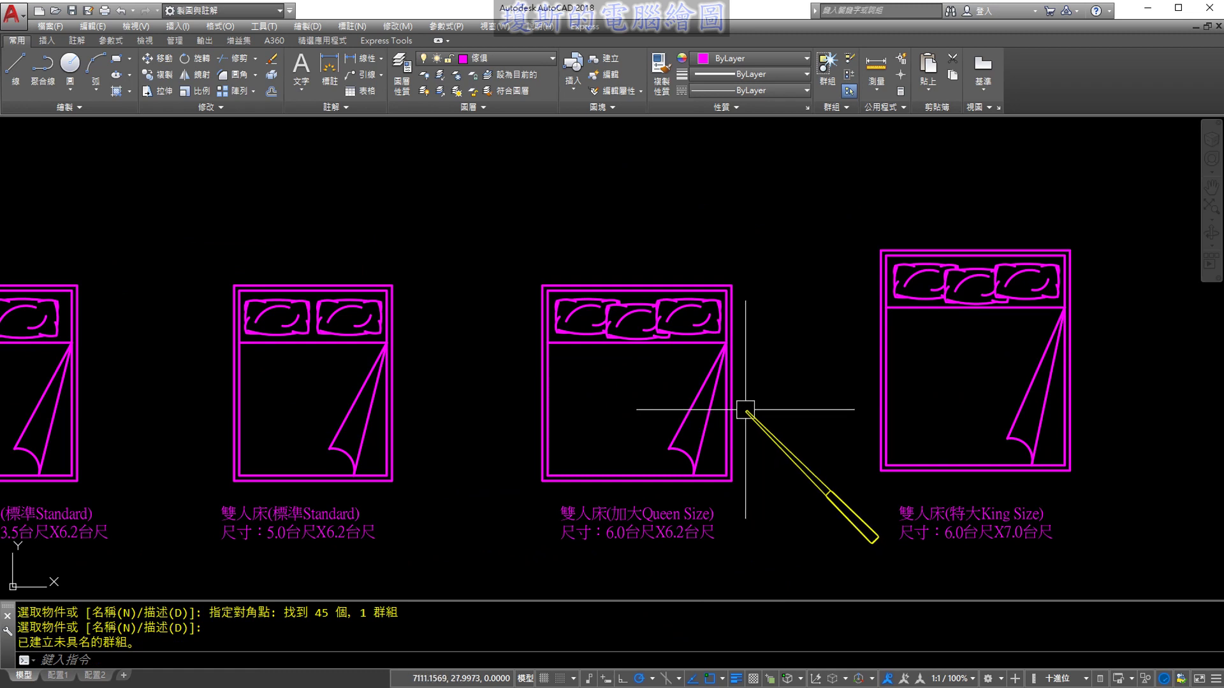
pyautogui.scroll(-1, 745, 409)
pyautogui.moveTo(724, 399); pyautogui.dragTo(841, 395, button='middle')
pyautogui.click(874, 322)
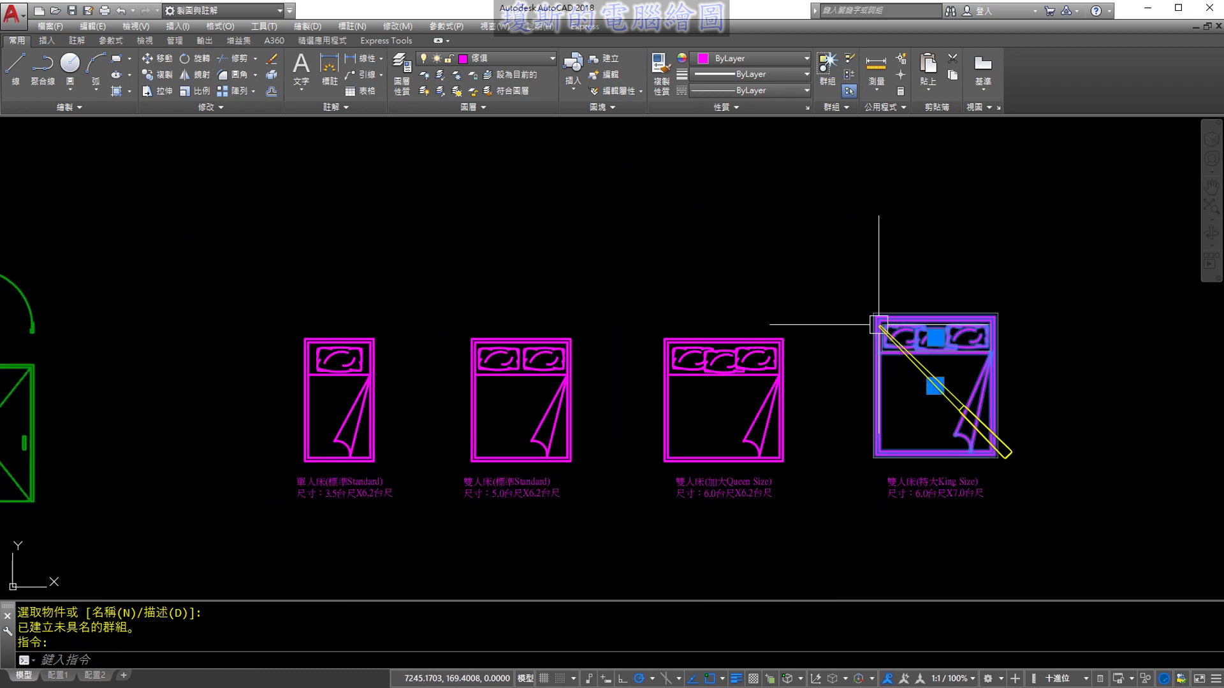
pyautogui.click(742, 339)
pyautogui.click(549, 341)
pyautogui.click(361, 336)
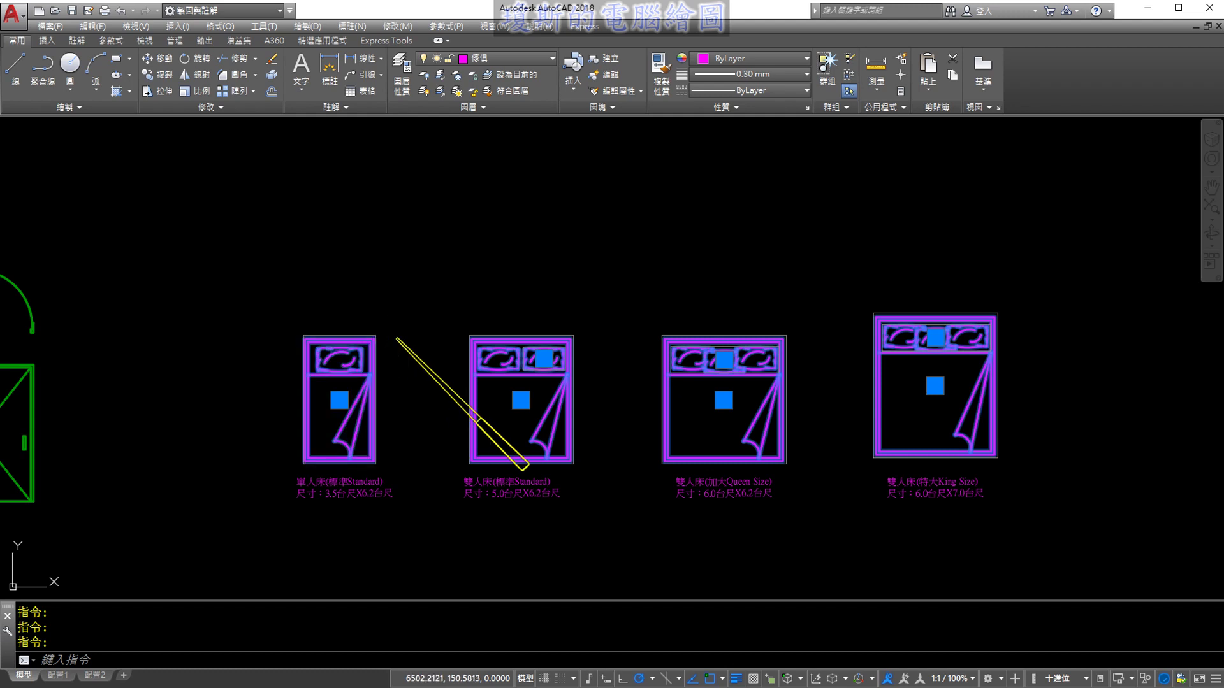
pyautogui.press('Escape')
pyautogui.moveTo(438, 415); pyautogui.dragTo(463, 380, button='middle')
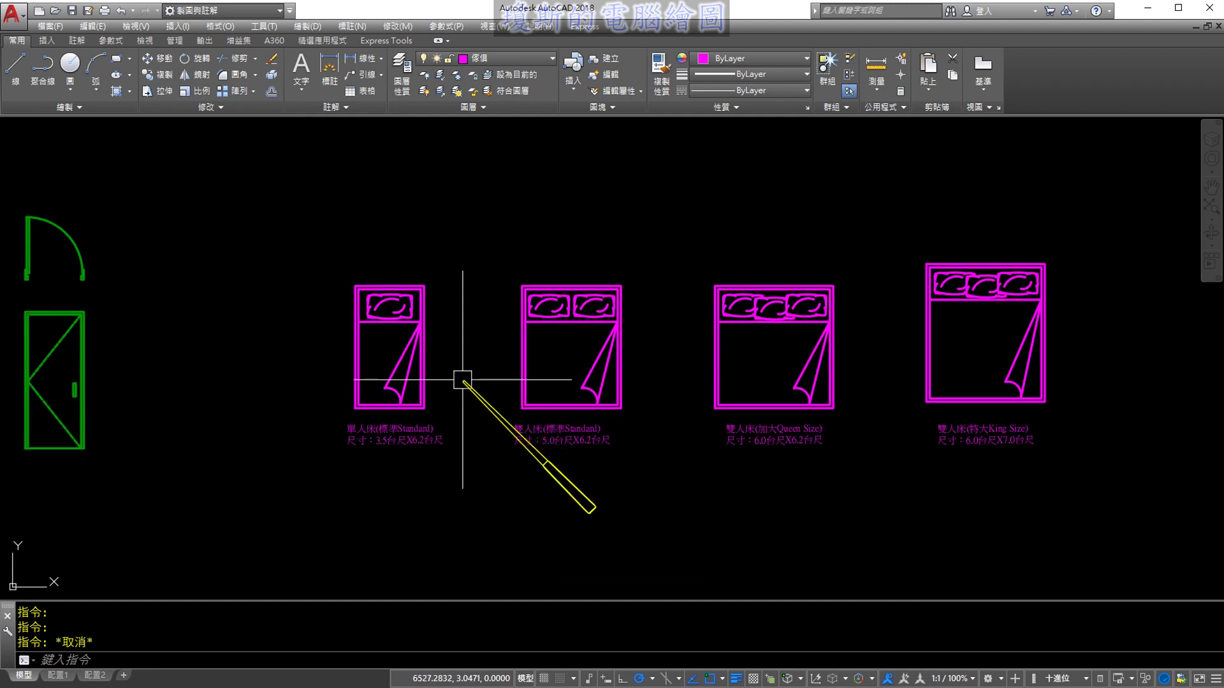
pyautogui.moveTo(355, 410)
pyautogui.mouseDown(button='middle')
pyautogui.moveTo(486, 418)
pyautogui.moveTo(669, 382)
pyautogui.mouseUp(button='middle')
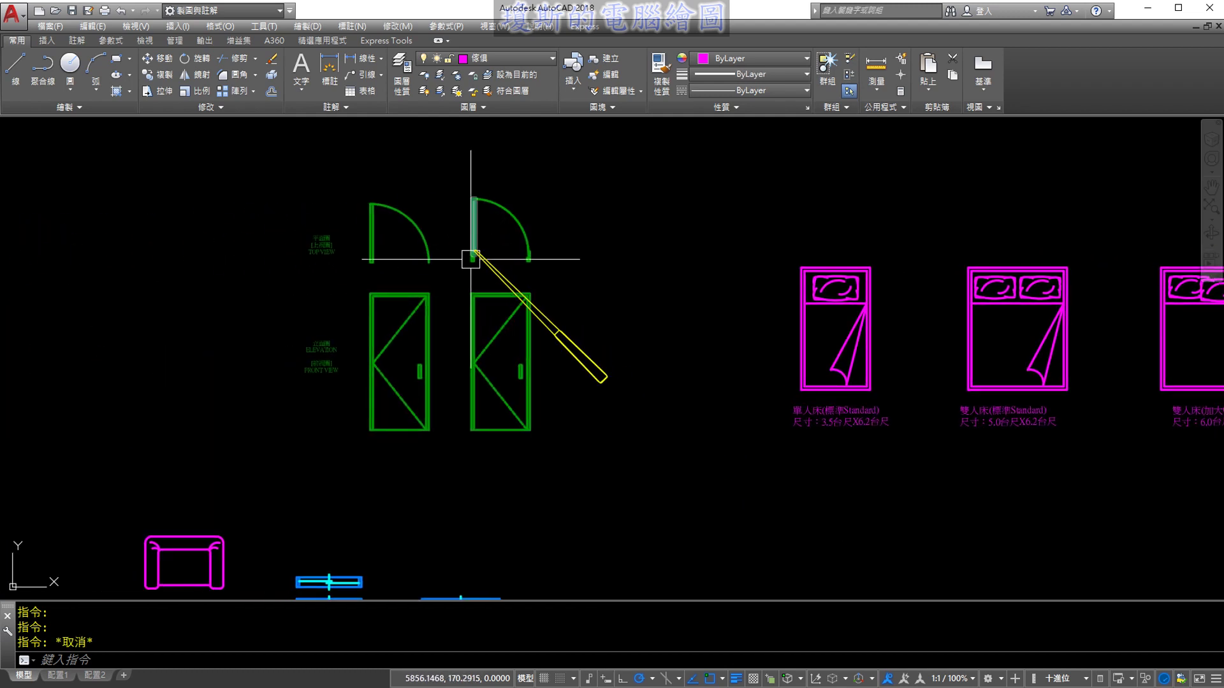
pyautogui.moveTo(566, 461); pyautogui.dragTo(572, 374, button='middle')
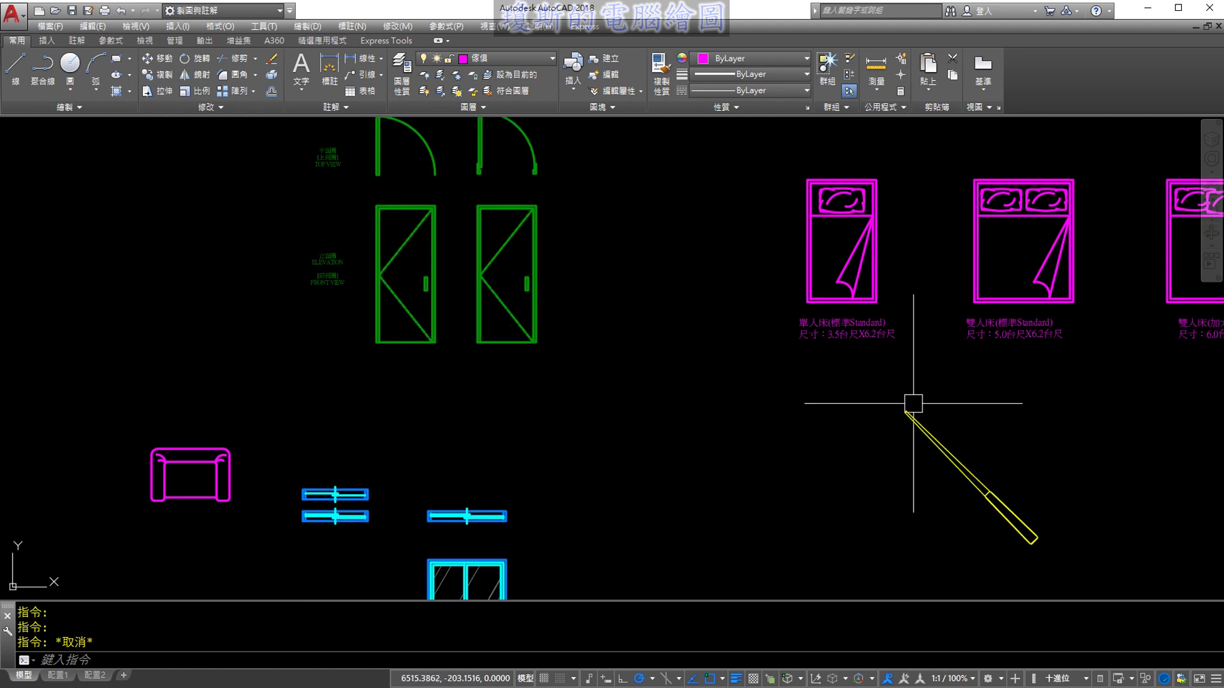
pyautogui.moveTo(912, 403)
pyautogui.mouseDown(button='middle')
pyautogui.moveTo(710, 487)
pyautogui.moveTo(593, 510)
pyautogui.mouseUp(button='middle')
pyautogui.moveTo(742, 441)
pyautogui.mouseDown(button='middle')
pyautogui.moveTo(681, 453)
pyautogui.moveTo(625, 410)
pyautogui.mouseUp(button='middle')
pyautogui.scroll(2, 681, 452)
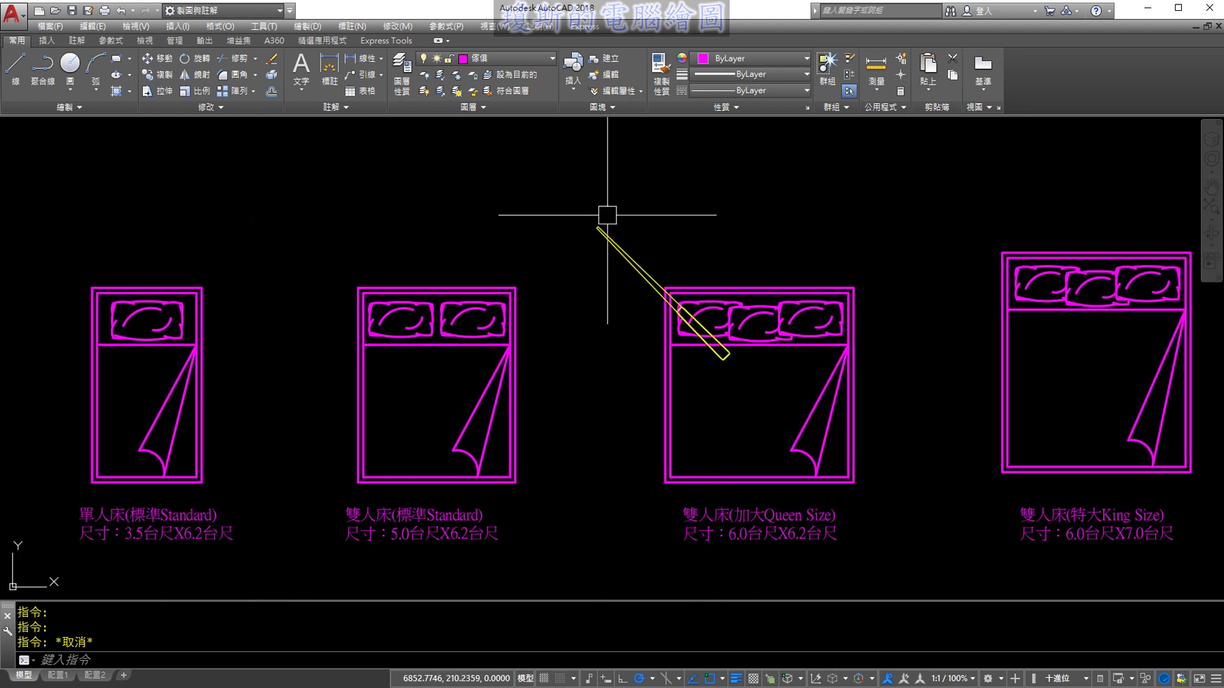